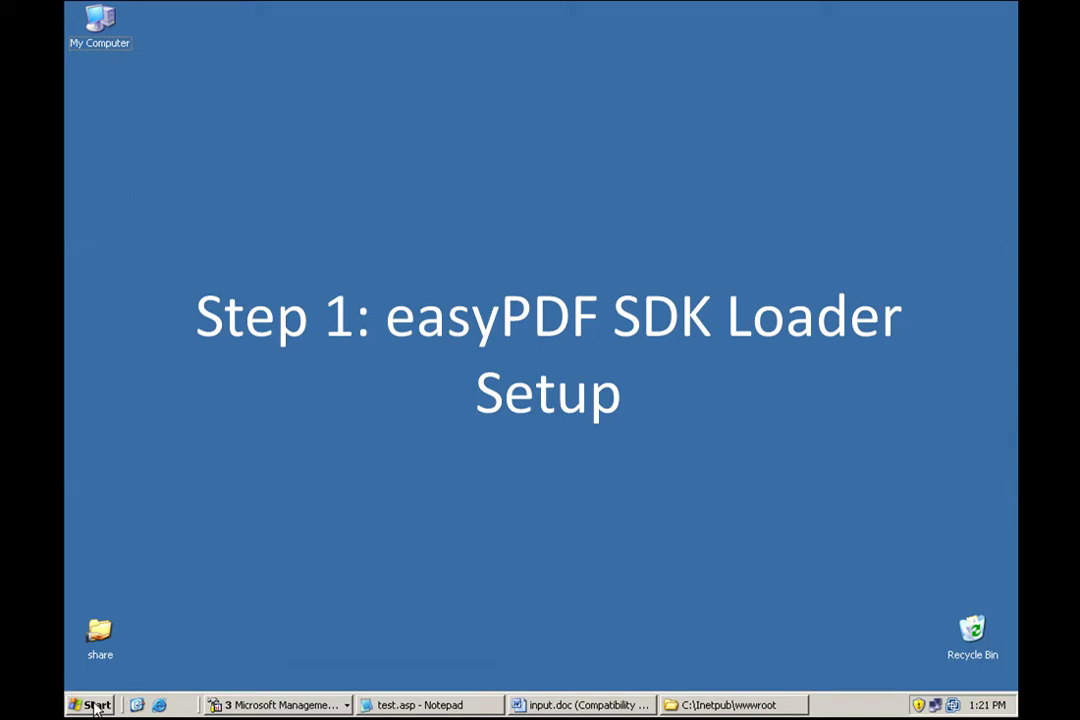
Open the Services console from Administrative Tools in the Start menu
left_click(95, 706)
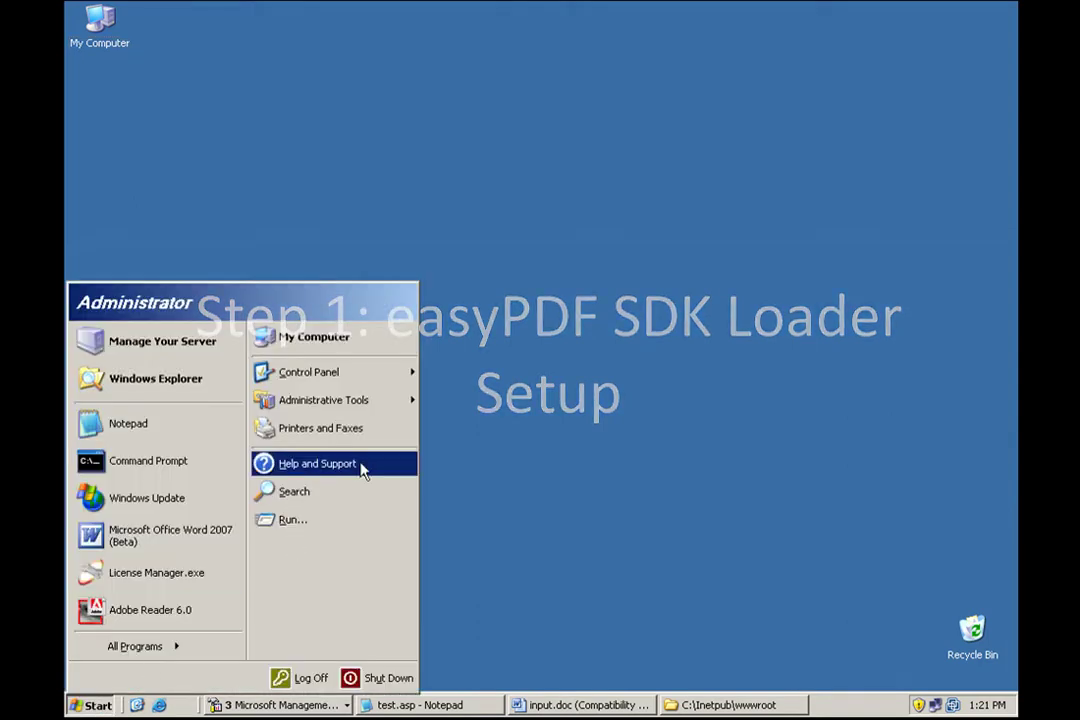
mouse_move(381, 381)
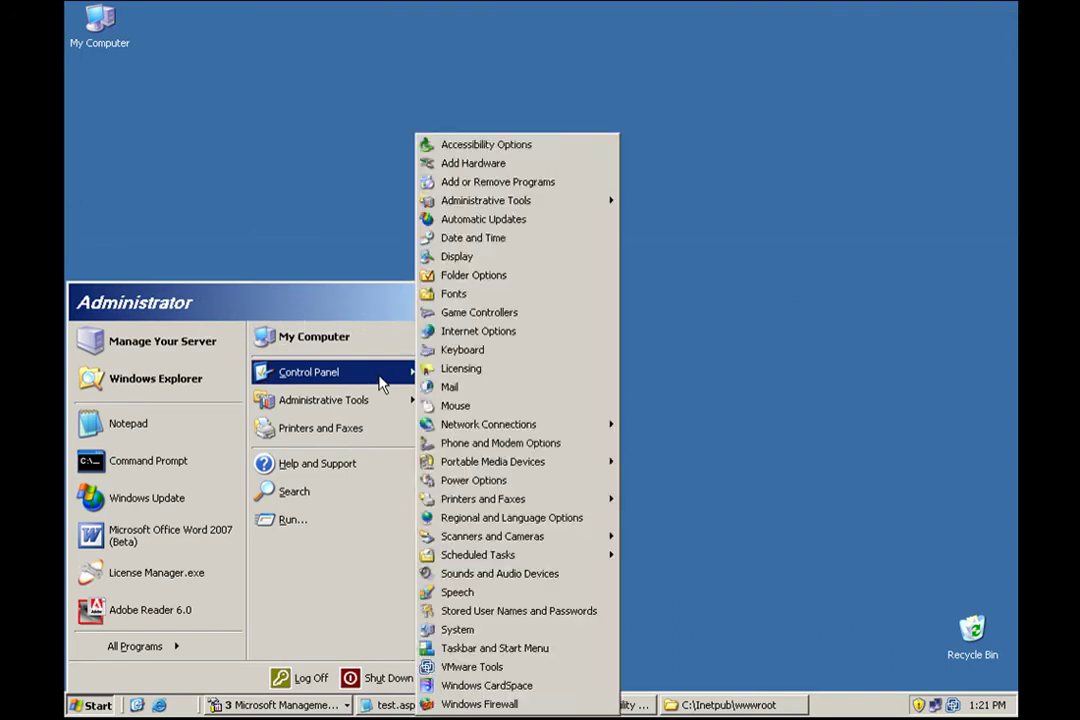
mouse_move(448, 40)
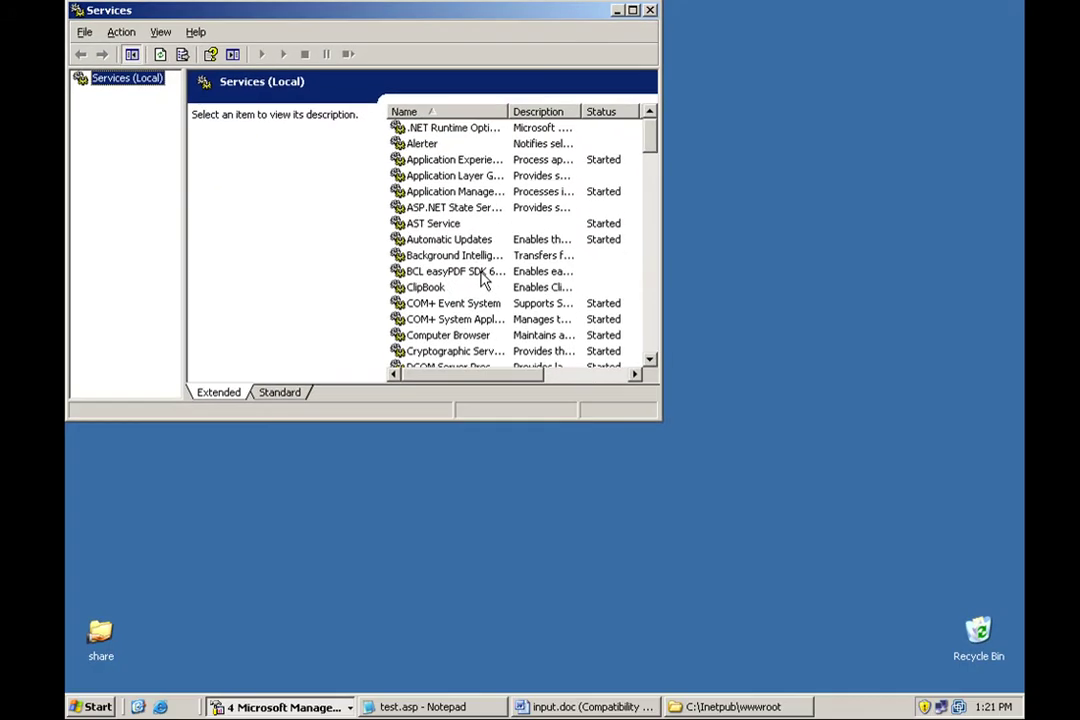
Bring Computer Management forward from the taskbar group, then minimize it
left_click(289, 708)
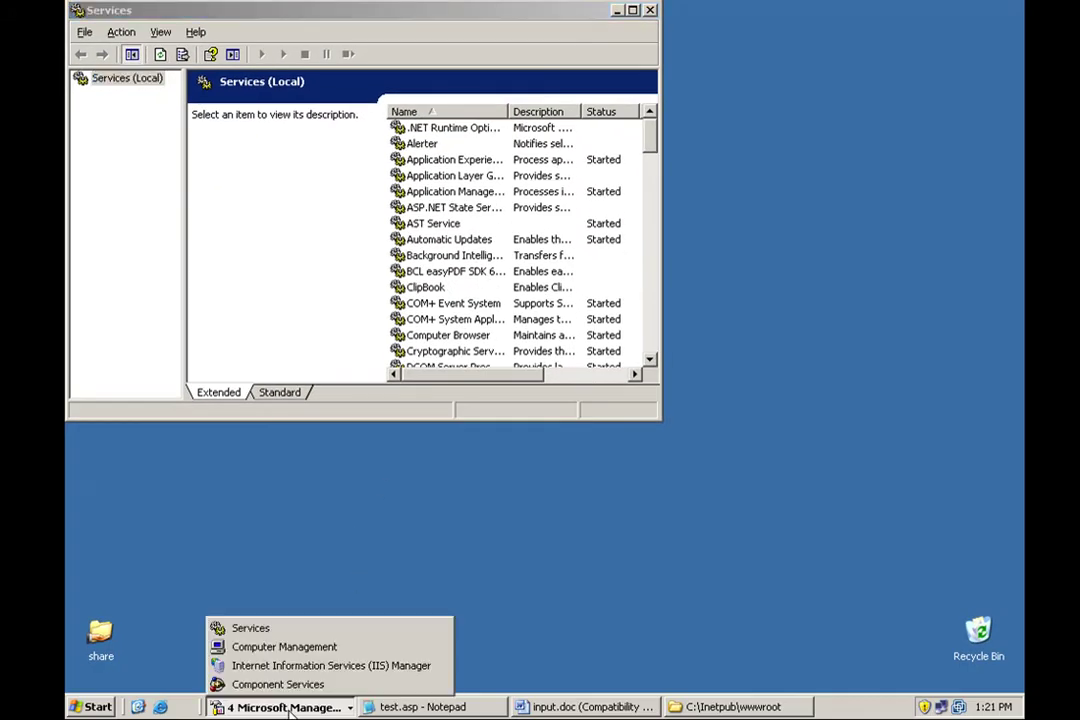
left_click(286, 647)
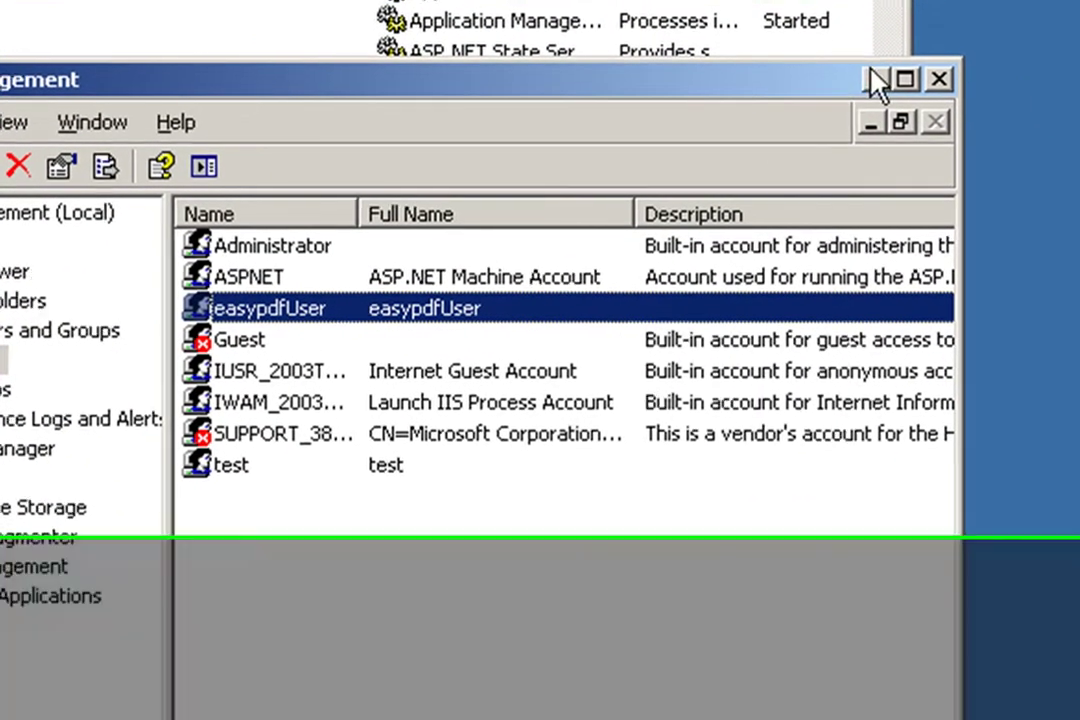
left_click(849, 93)
Switch the BCL easyPDF SDK 6 Loader service's Log On setting to This account
left_click(528, 358)
right_click(529, 361)
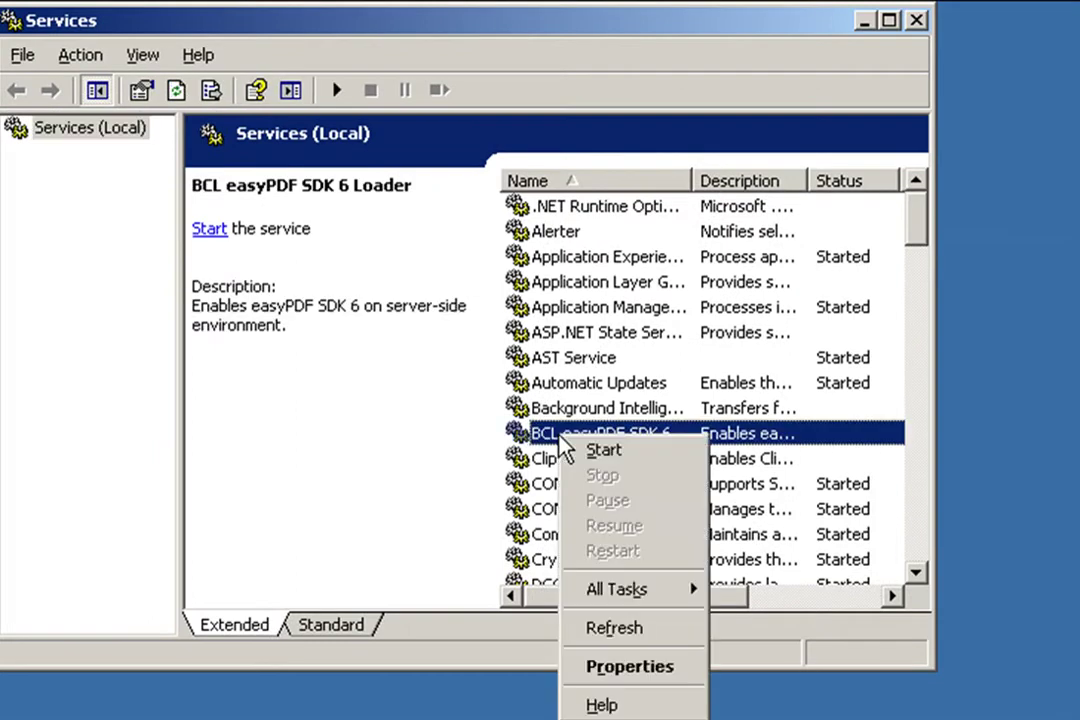
left_click(641, 670)
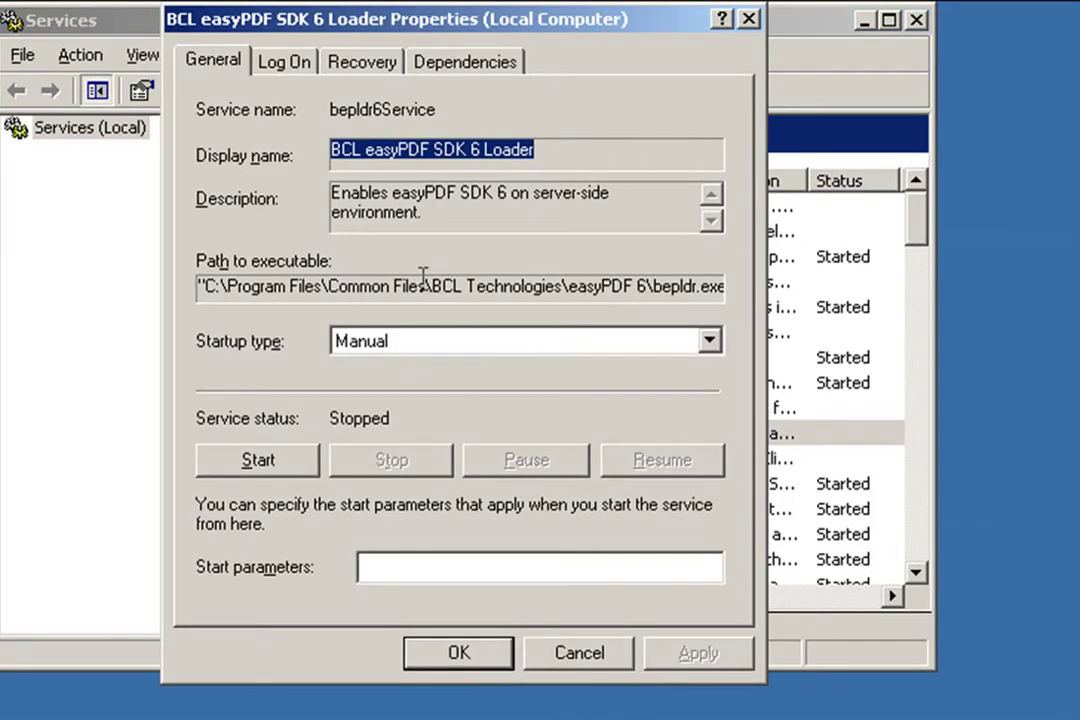
left_click(285, 62)
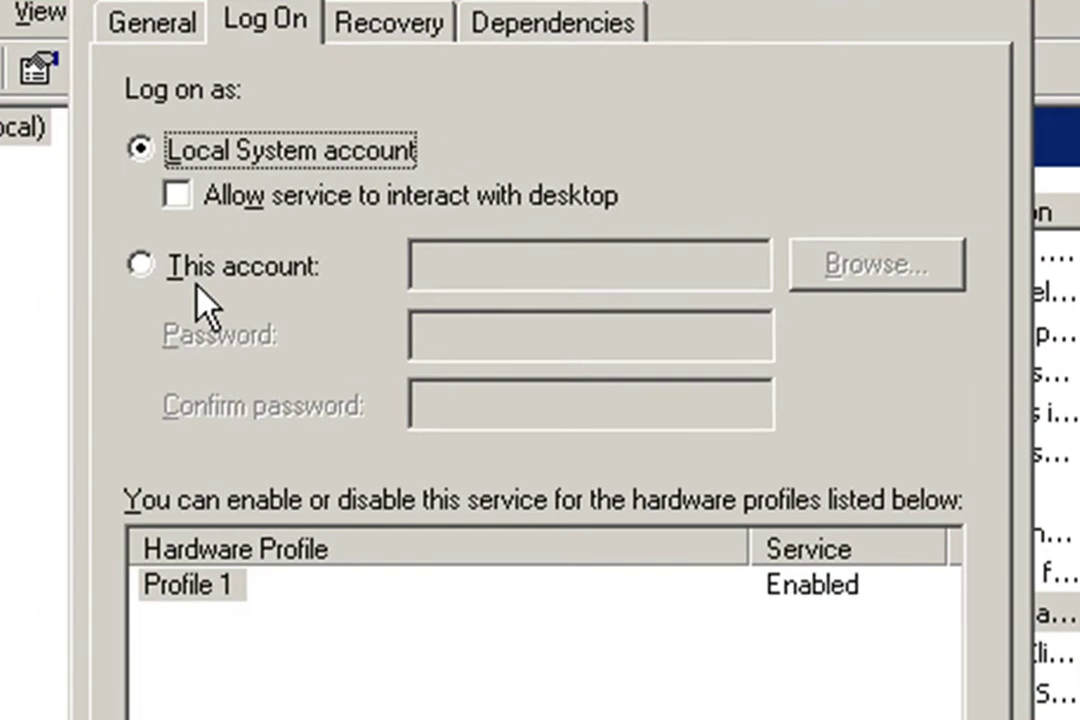
left_click(206, 272)
Enter the dedicated easyPDF user account name and its password twice, then apply
left_click(500, 259)
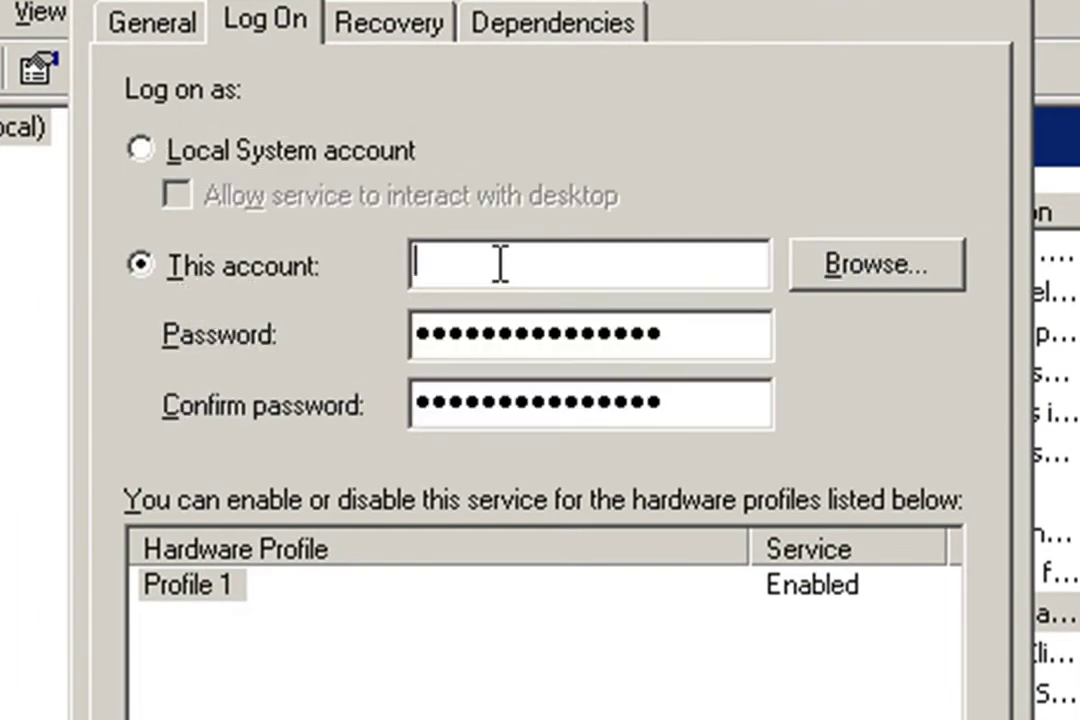
type("easyP")
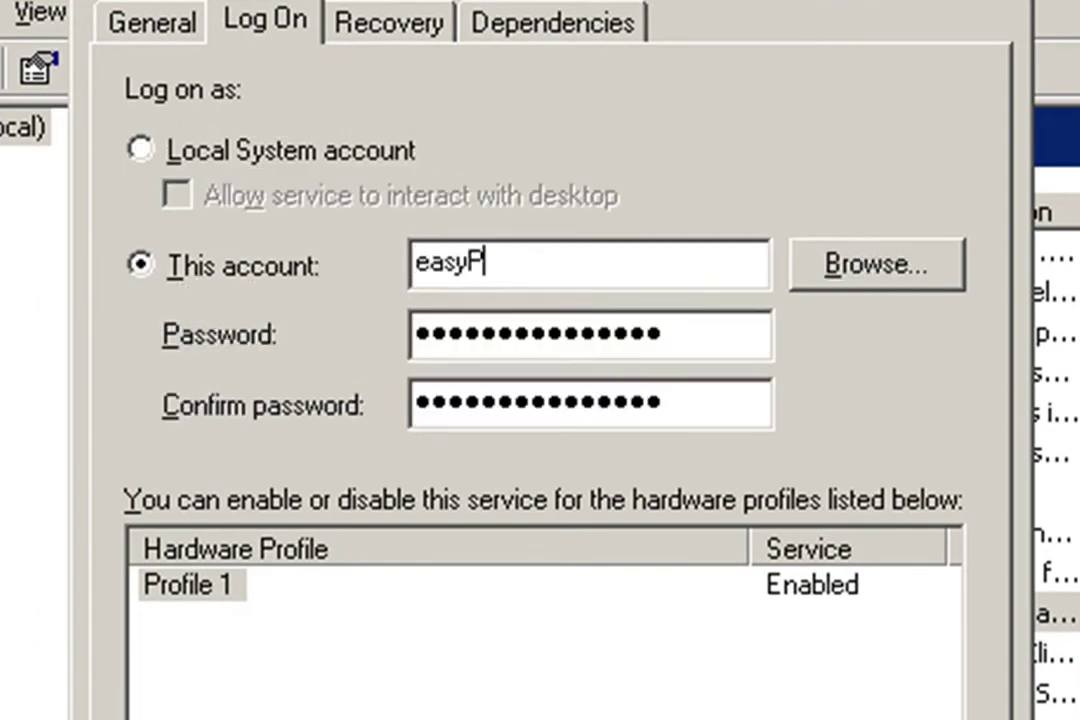
key("BackSpace")
type("pdfUser")
key("Tab")
key("Tab")
type("****")
key("Tab")
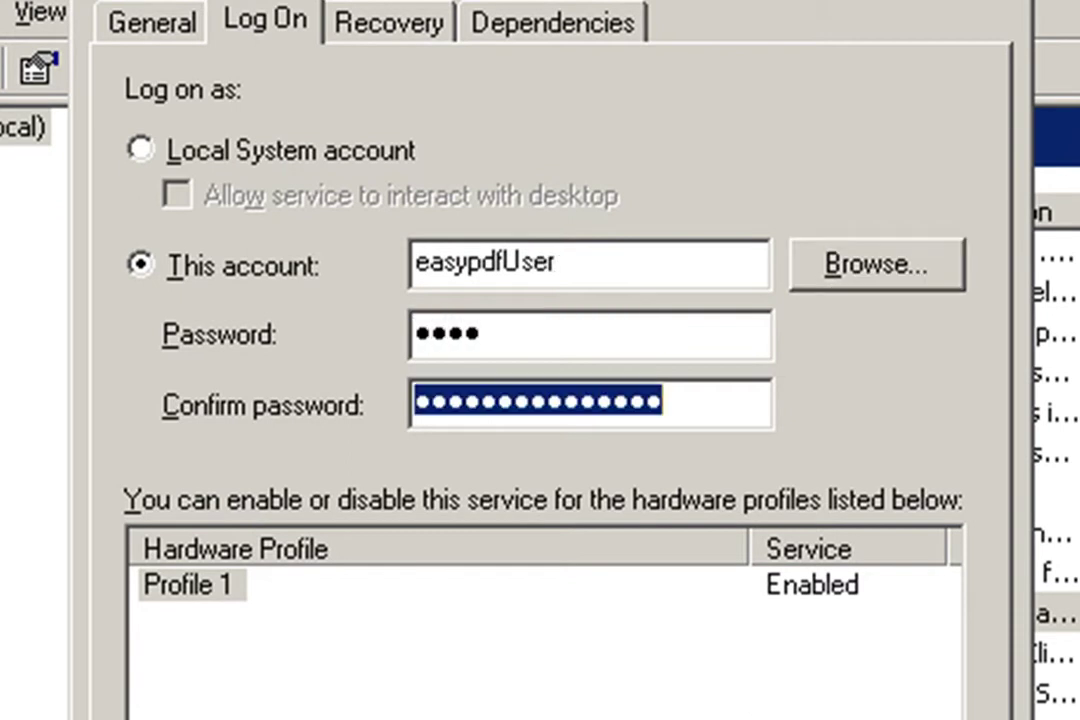
type("****")
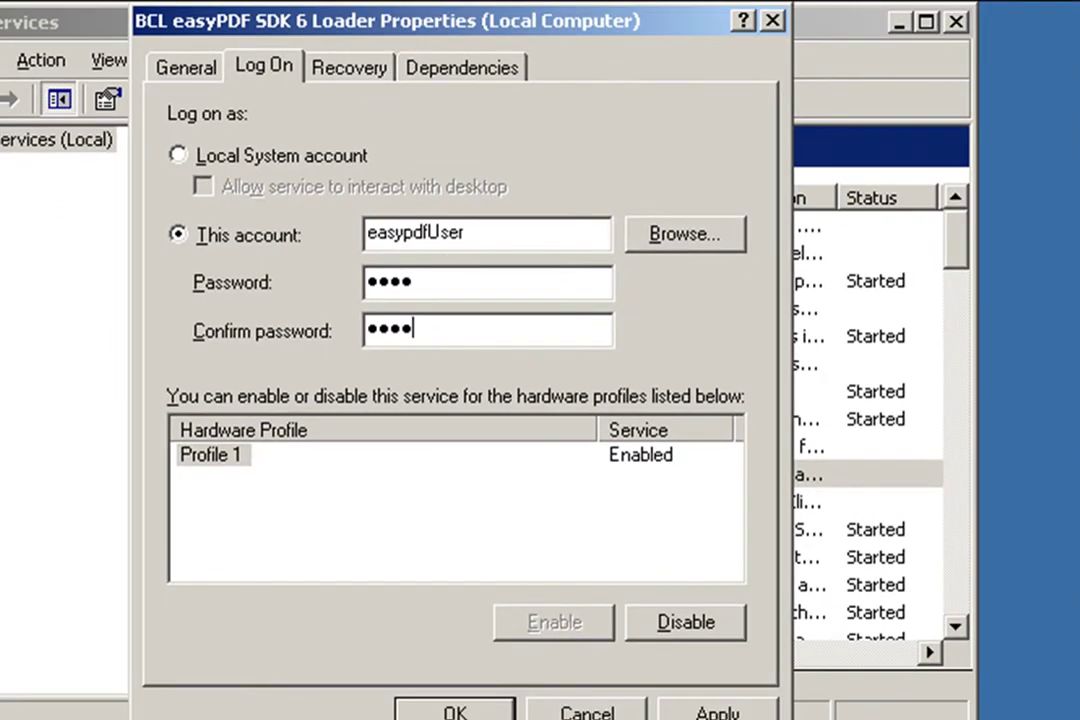
left_click(458, 712)
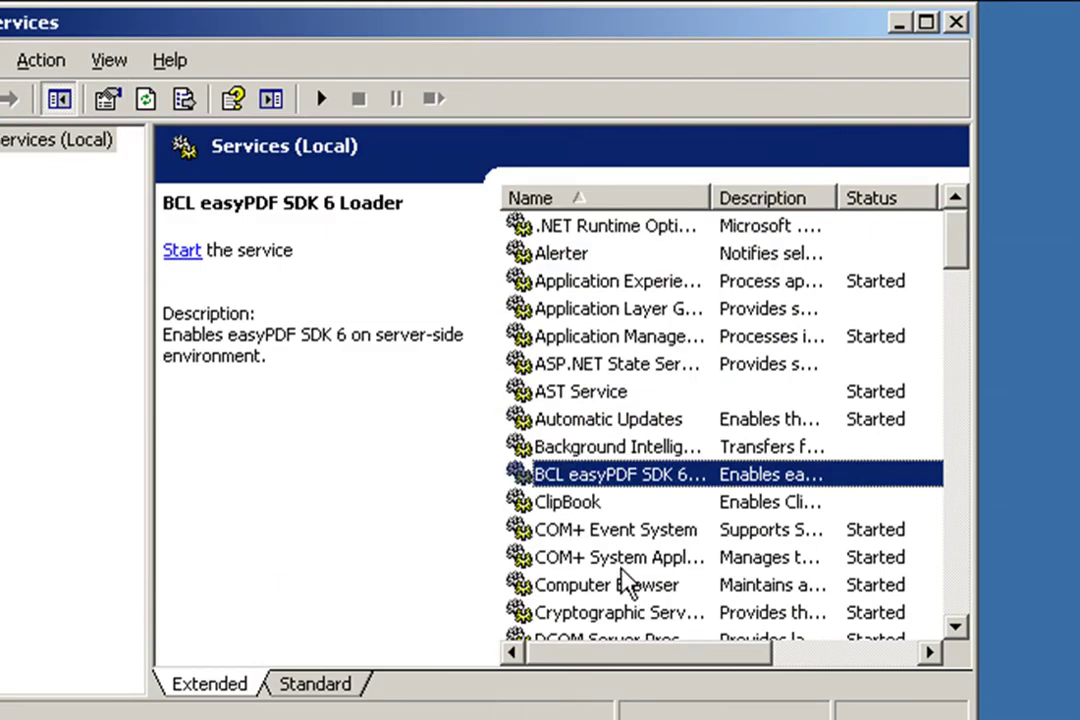
Start the easyPDF Loader service and minimize the Services console
right_click(632, 484)
left_click(664, 494)
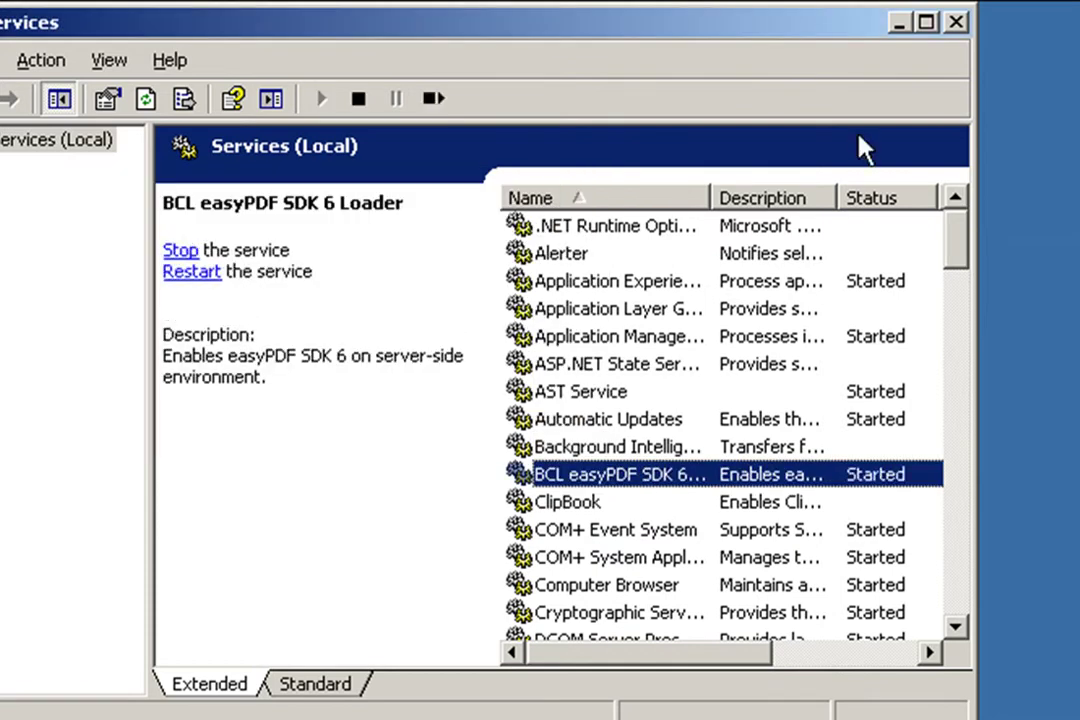
left_click(900, 22)
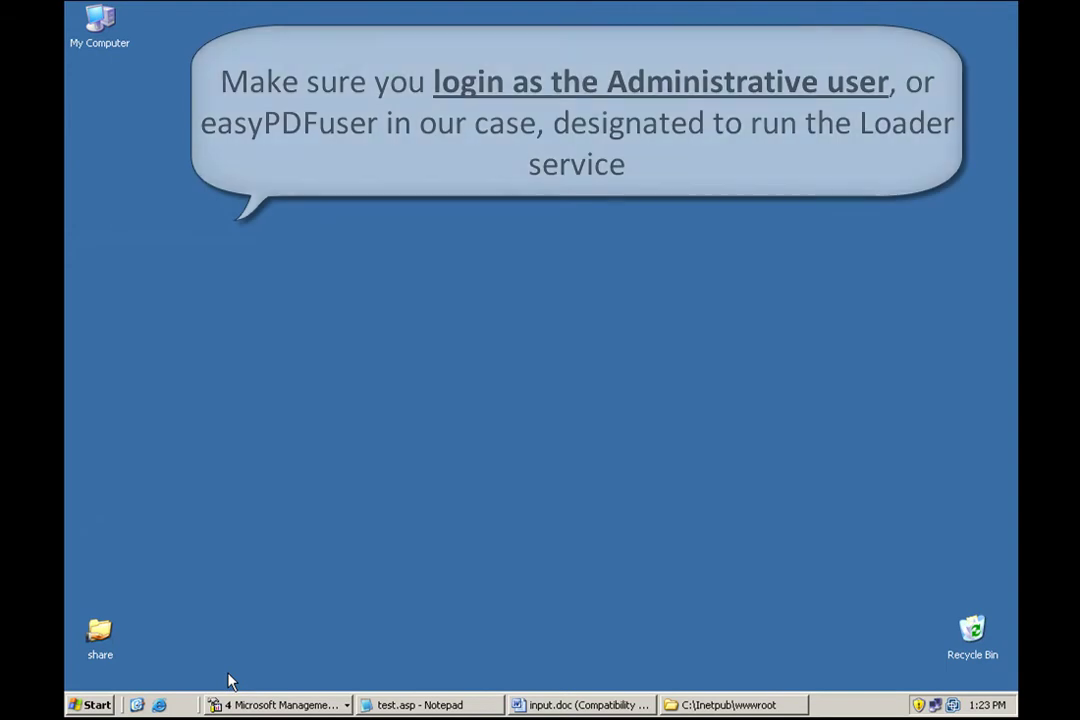
left_click(237, 704)
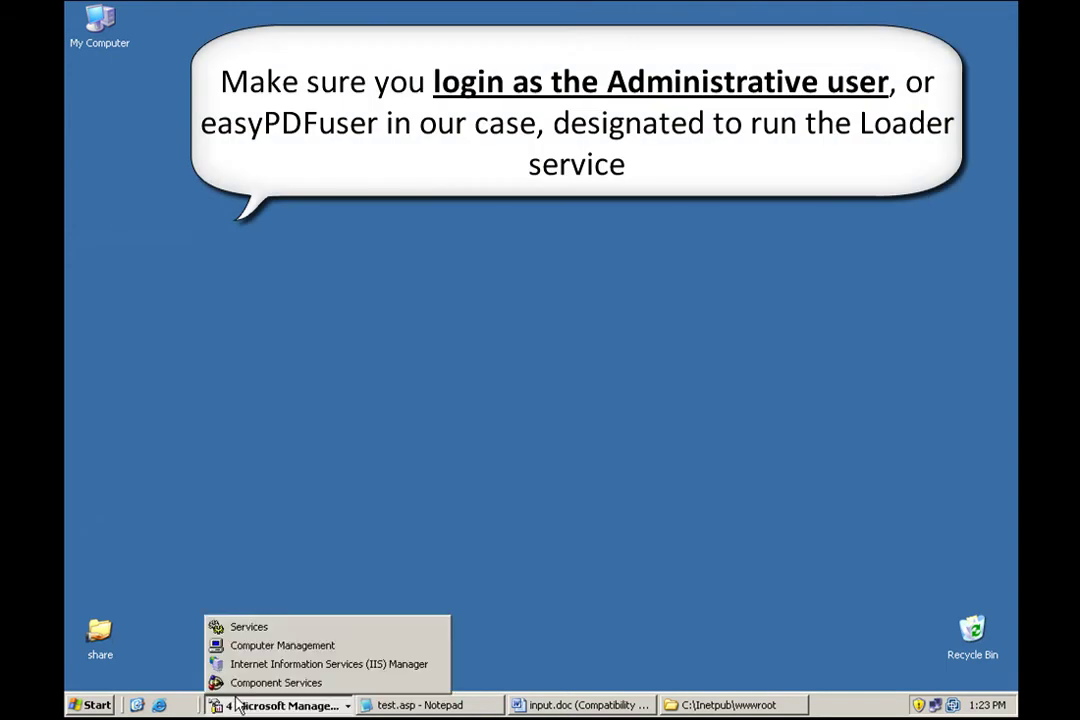
left_click(241, 645)
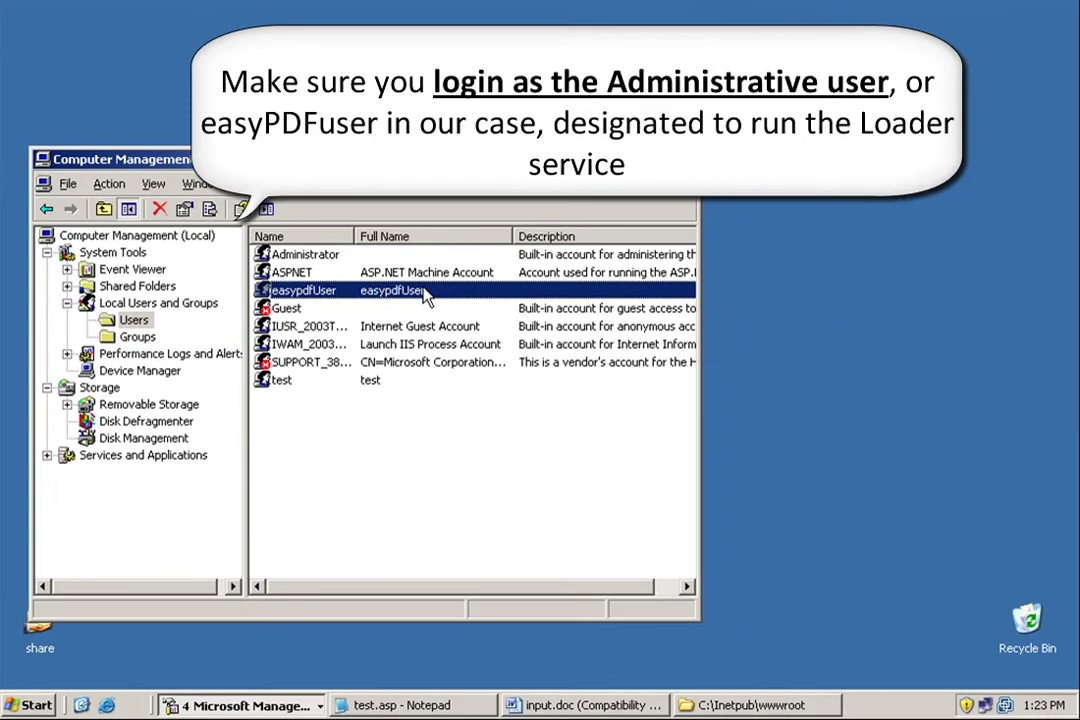
left_click(605, 706)
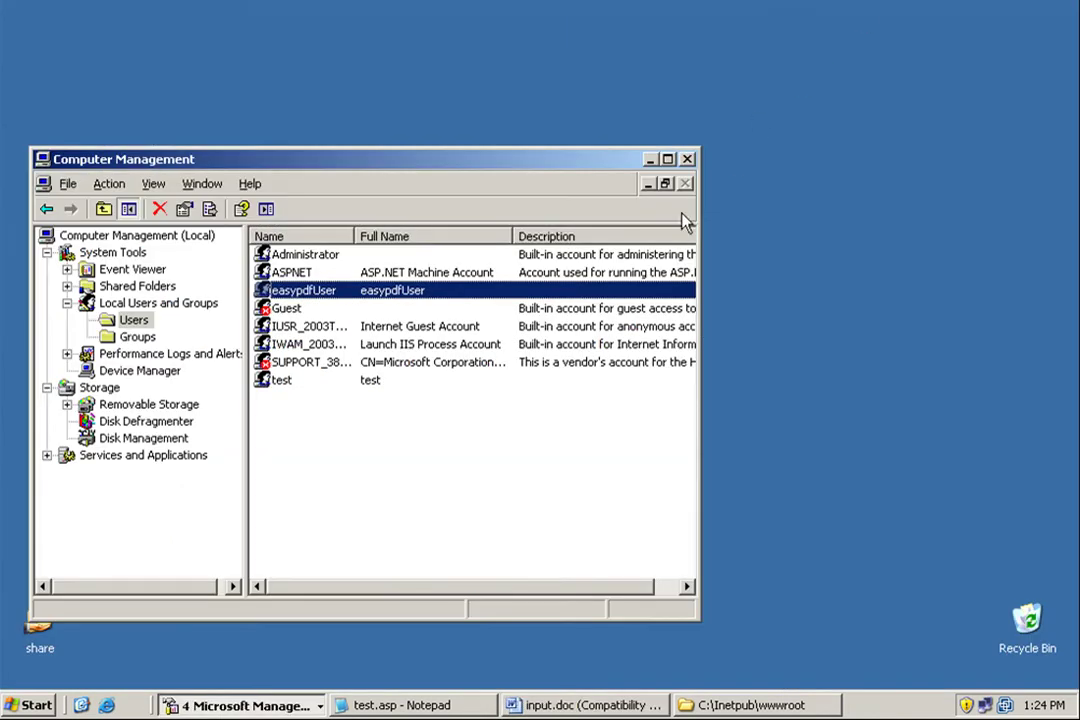
left_click(650, 159)
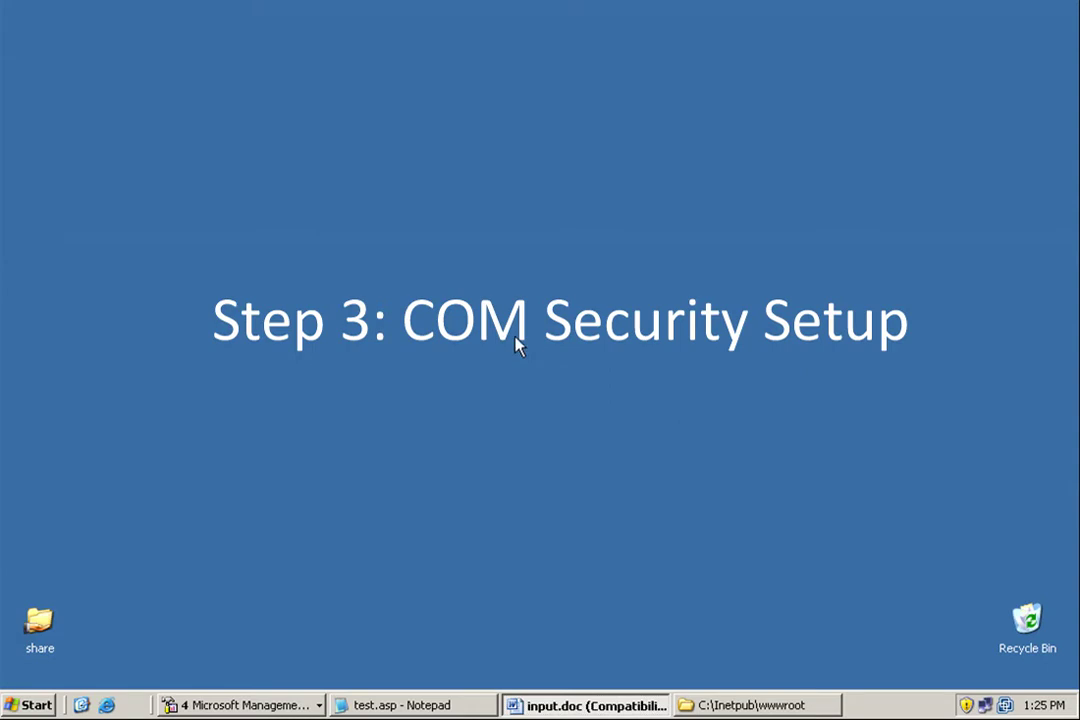
Launch Component Services, expand Computers, and open My Computer's Properties dialog
left_click(38, 705)
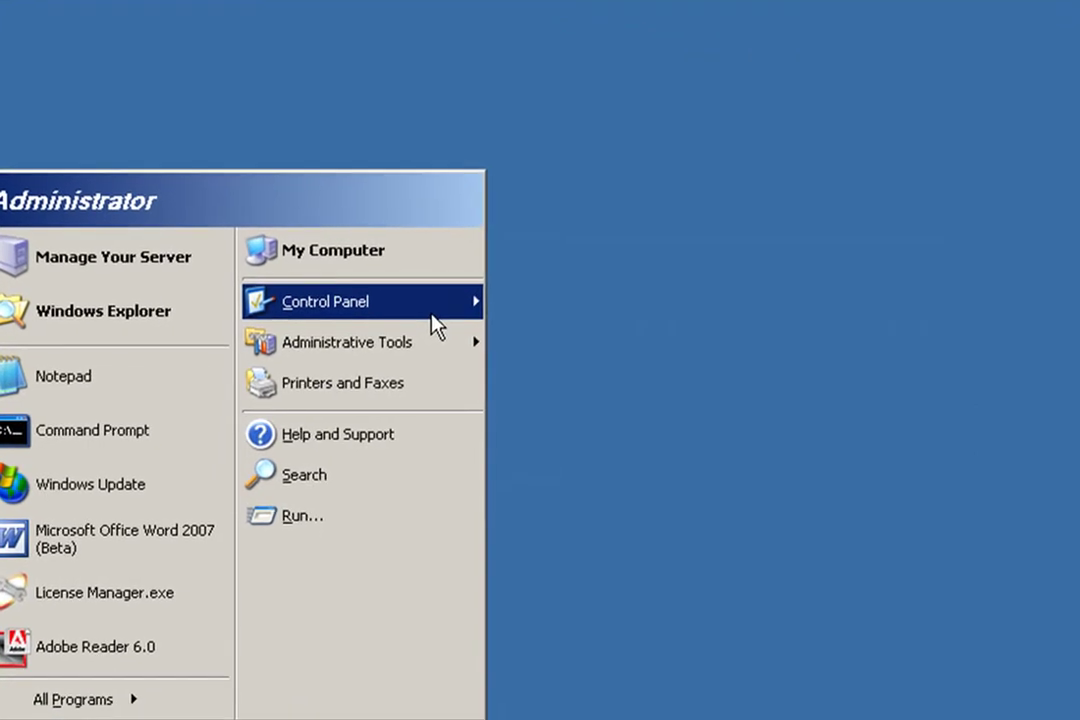
mouse_move(433, 316)
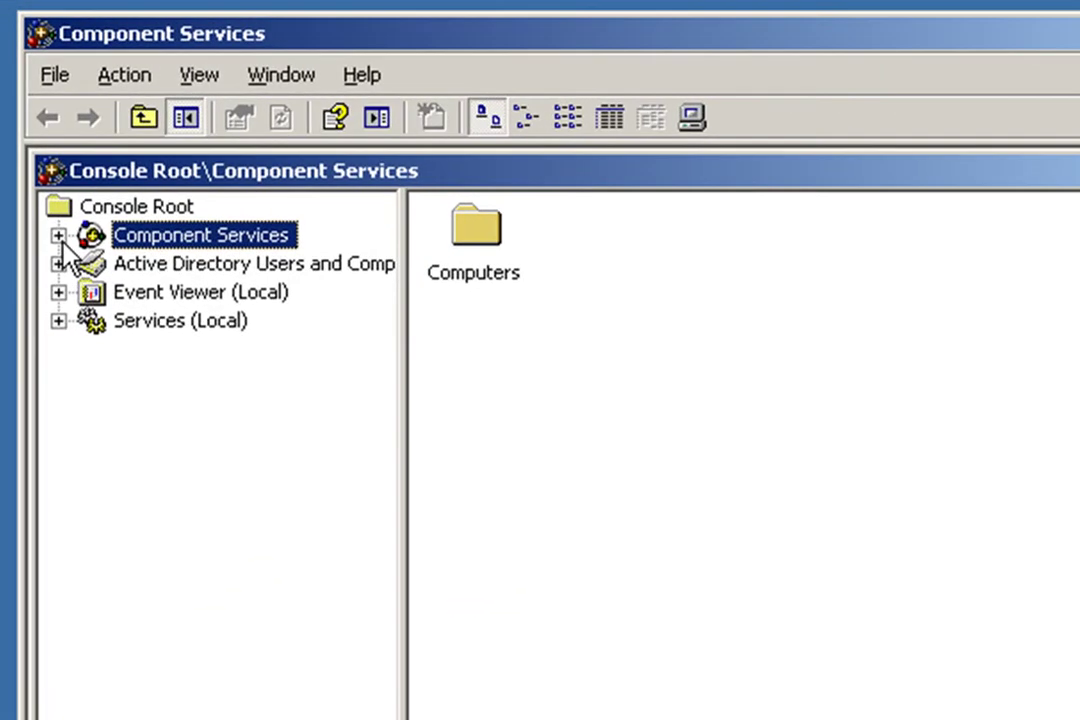
key("Right")
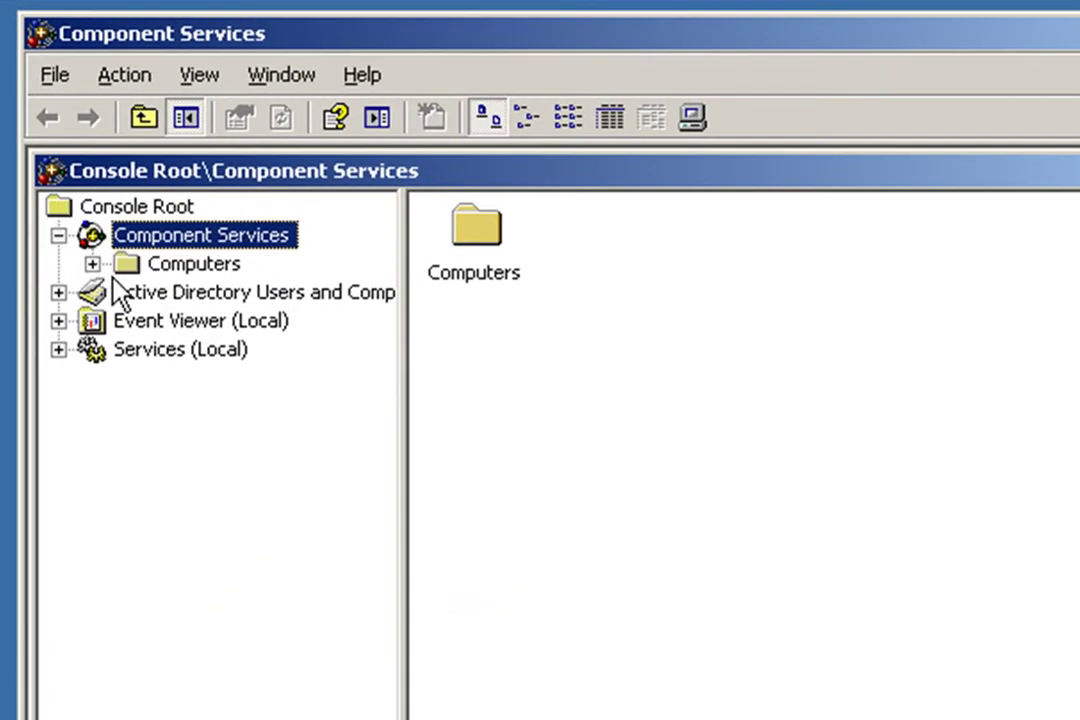
left_click(93, 265)
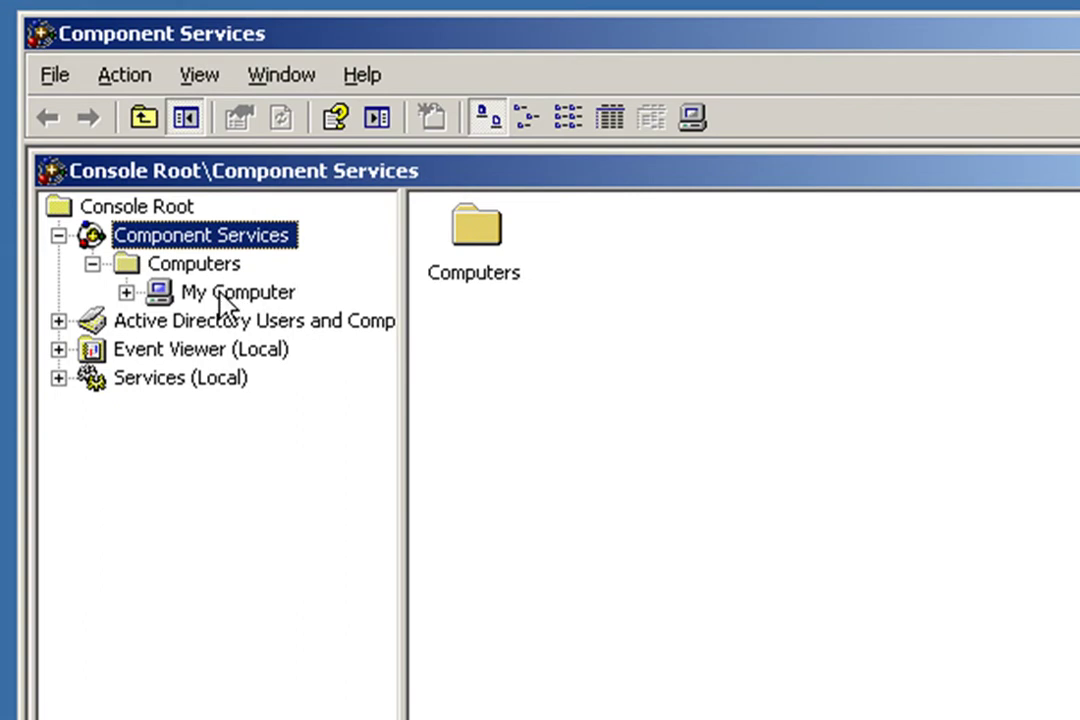
left_click(222, 299)
right_click(220, 296)
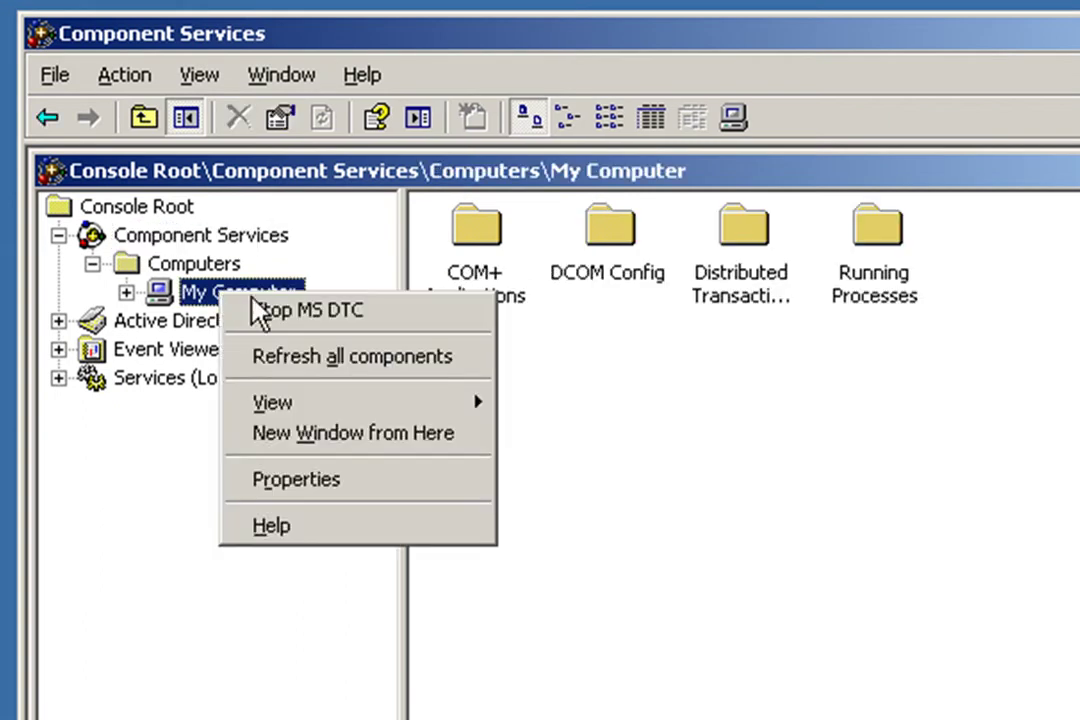
left_click(338, 484)
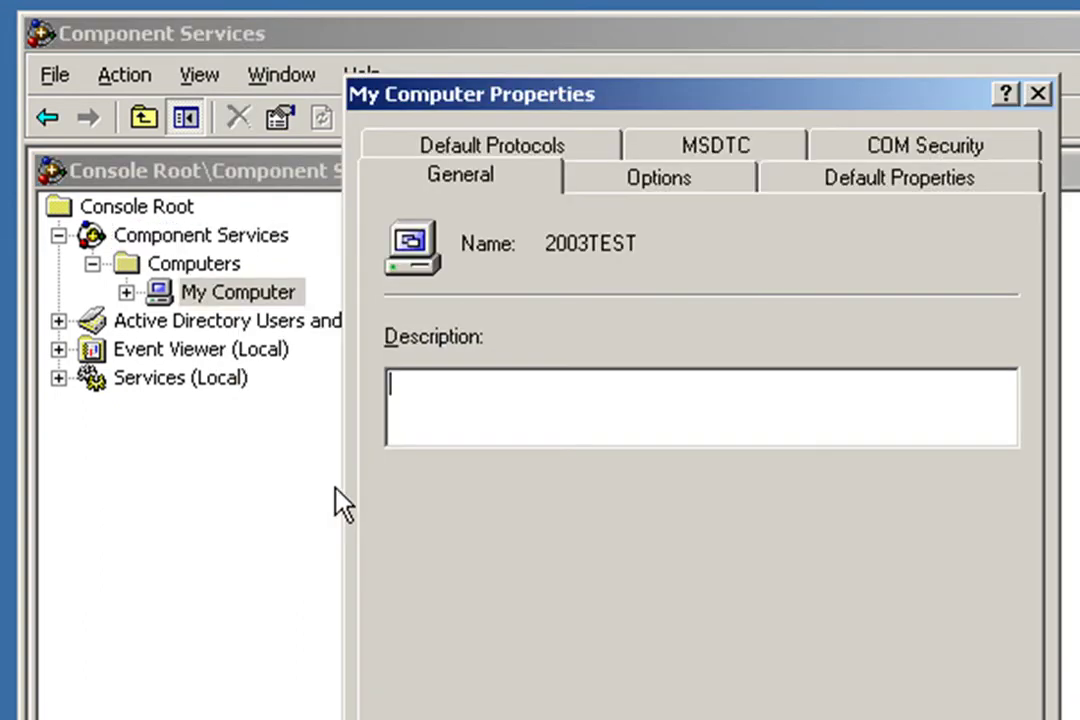
On the COM Security tab, edit the default Launch and Activation Permissions
left_click(930, 150)
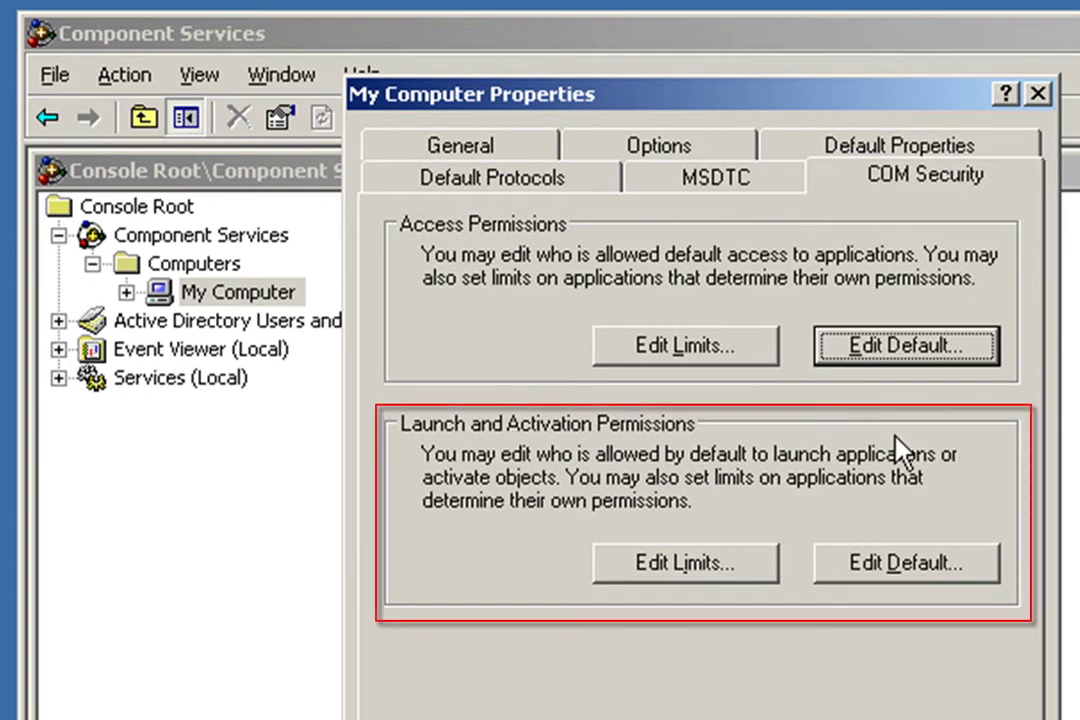
left_click(930, 575)
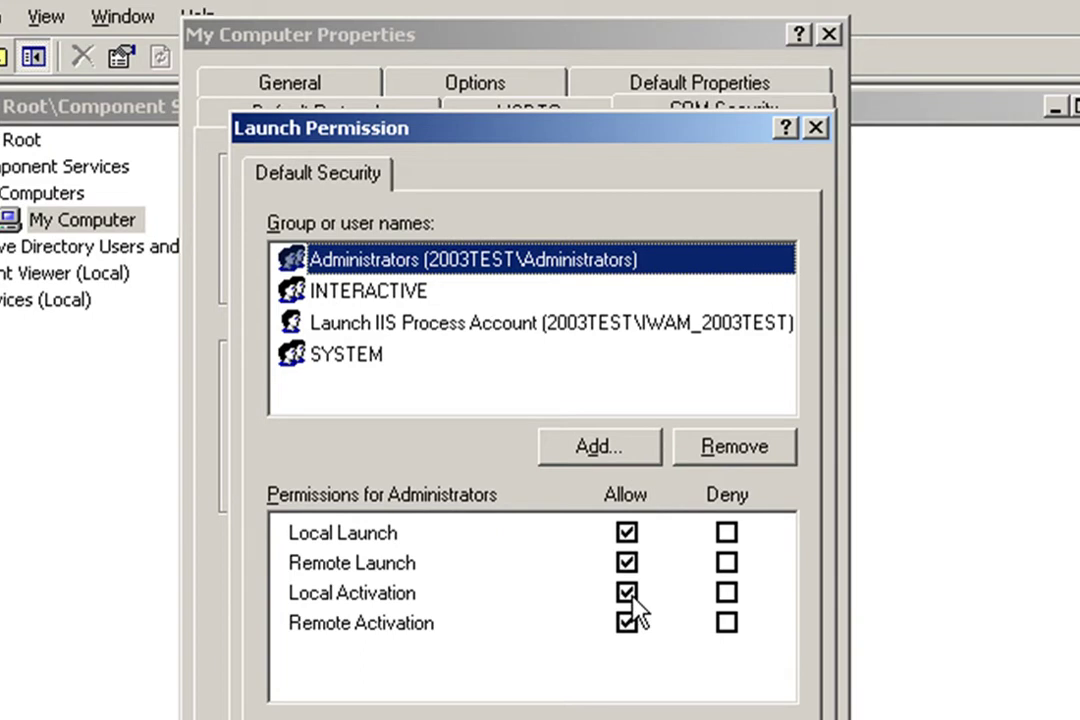
Search all accounts on 2003TEST and select the Internet Guest Account (IUSR_2003TEST)
left_click(605, 458)
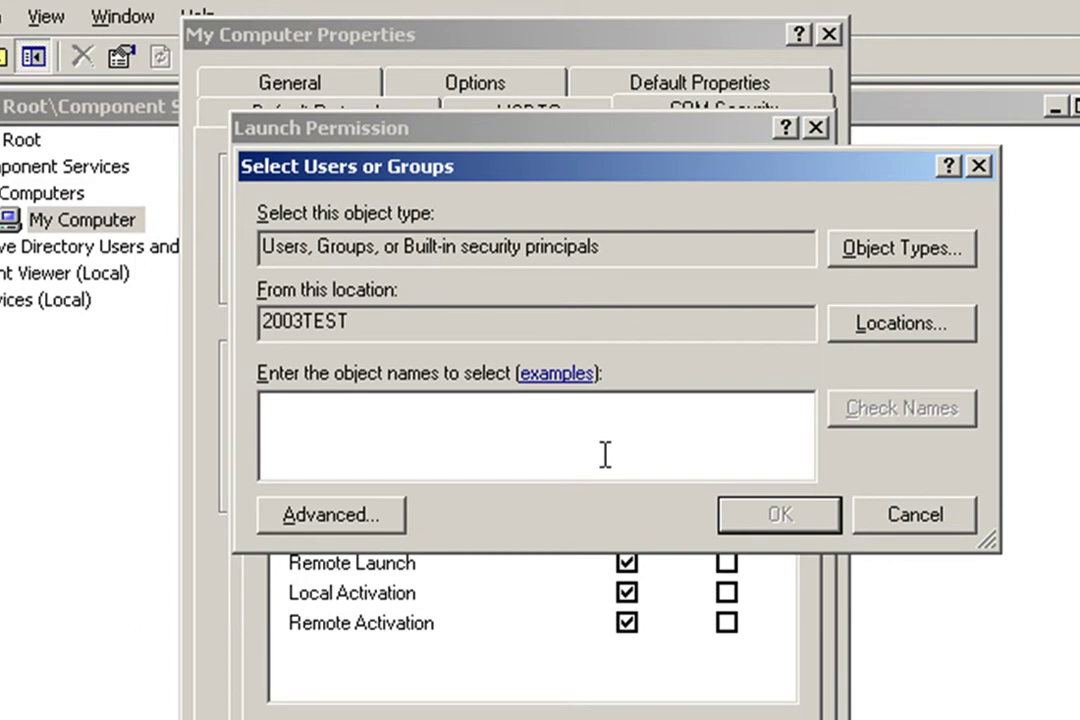
left_click(341, 515)
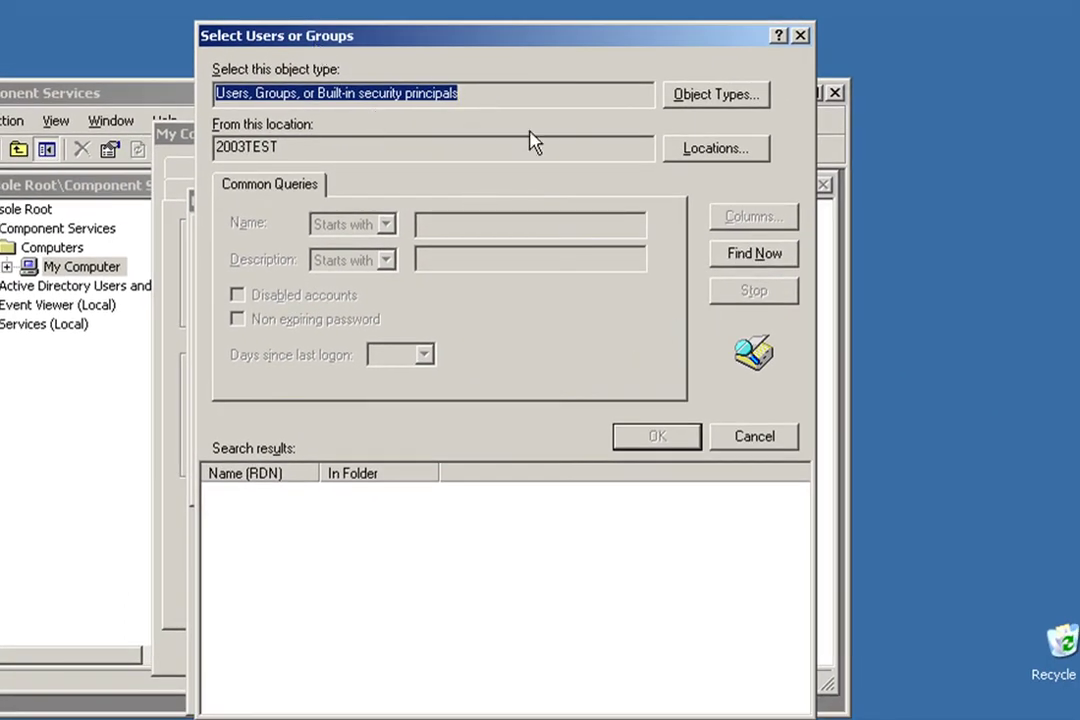
left_click(730, 260)
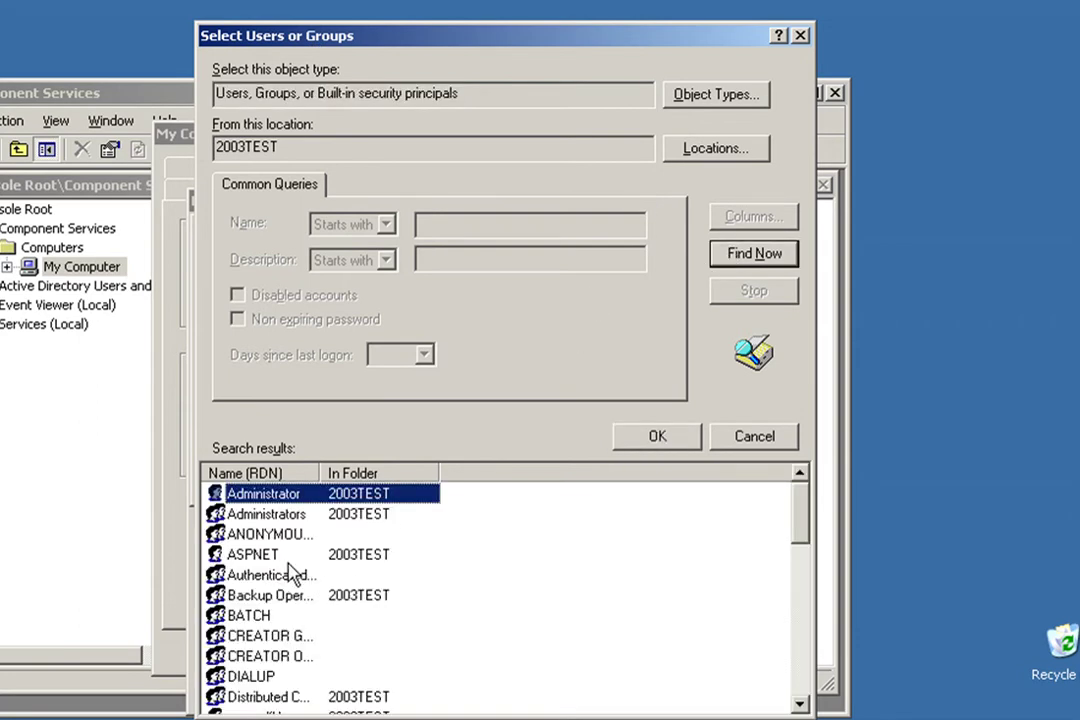
left_click(253, 577)
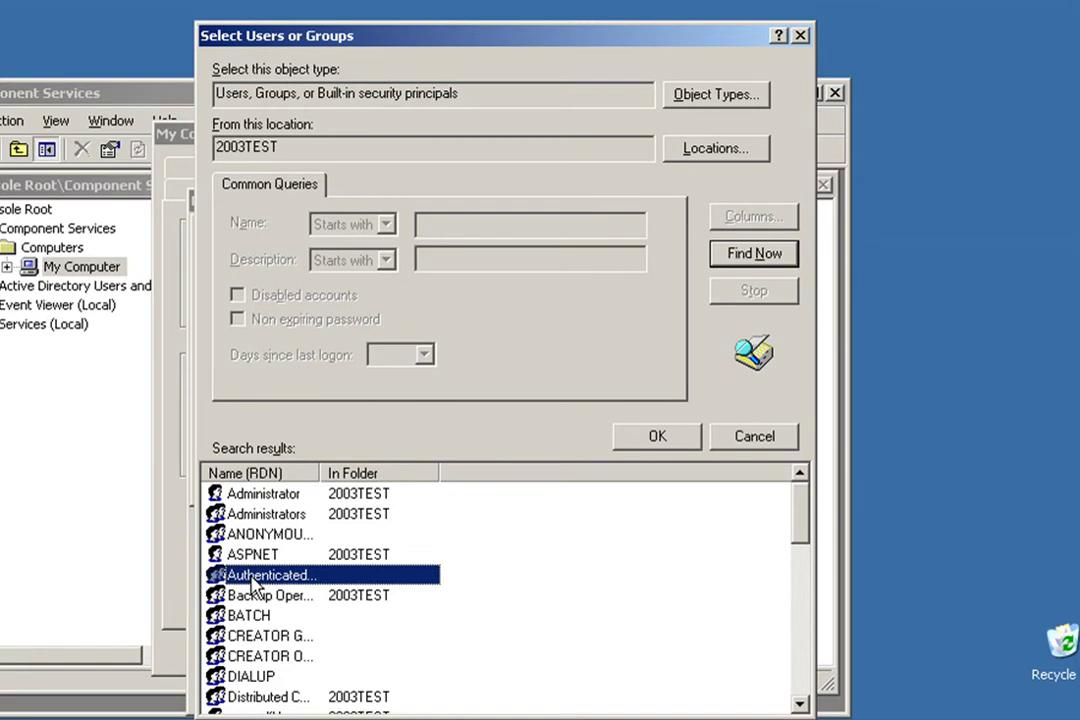
scroll(253, 585, "down", 2)
scroll(255, 588, "down", 1)
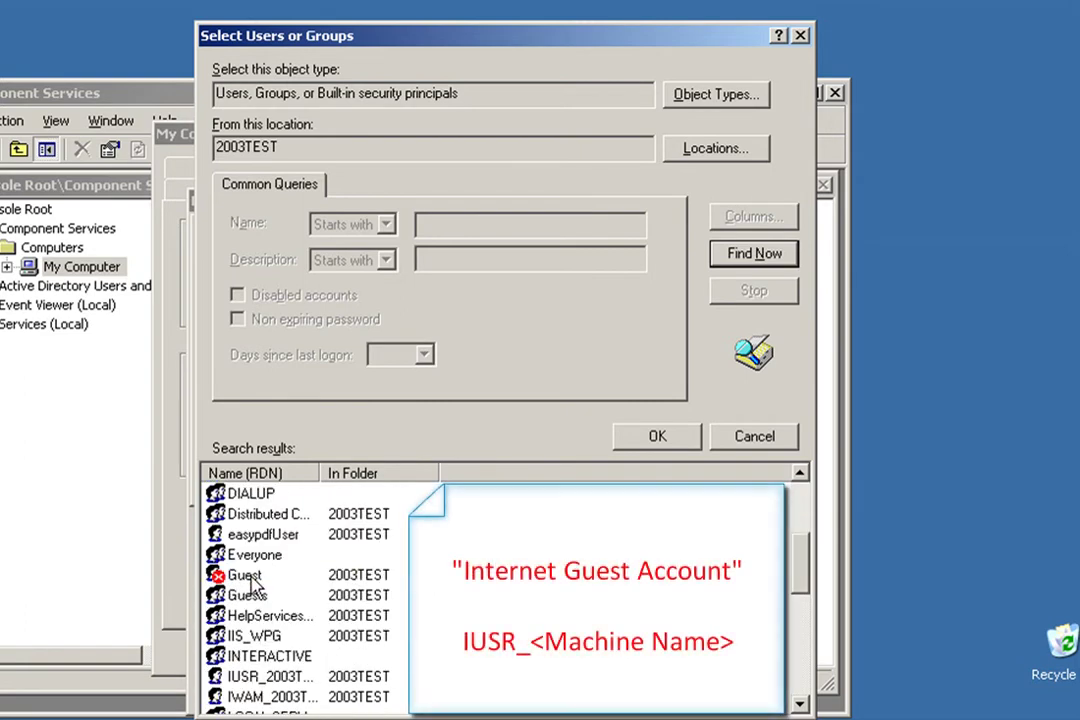
scroll(255, 588, "down", 1)
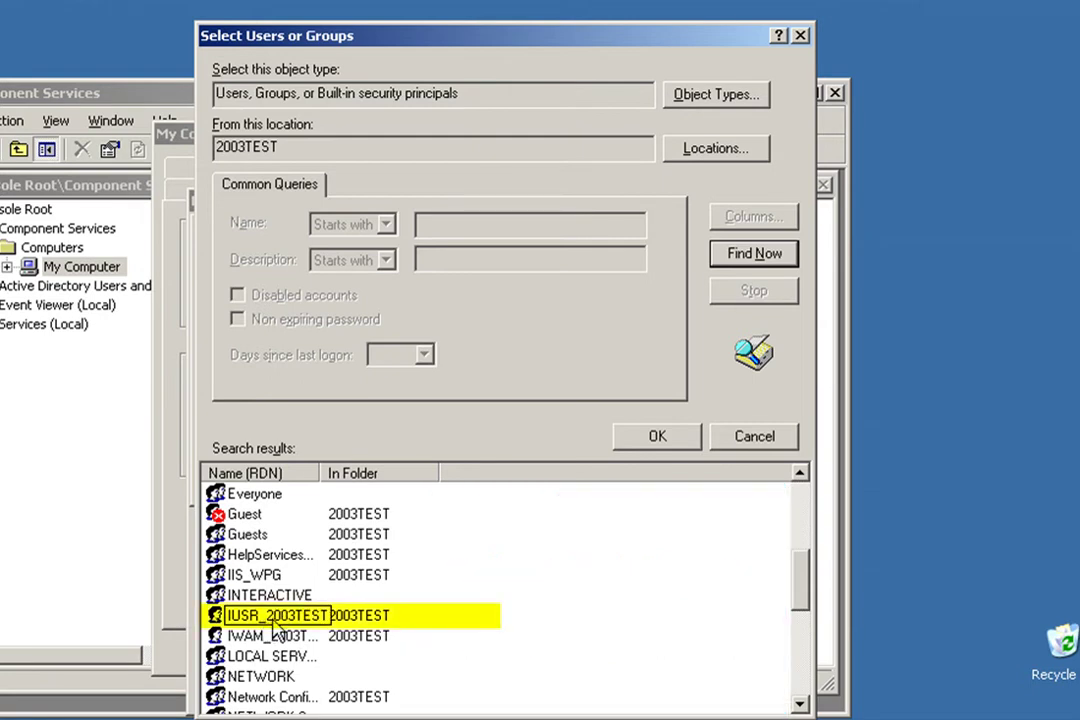
left_click(273, 621)
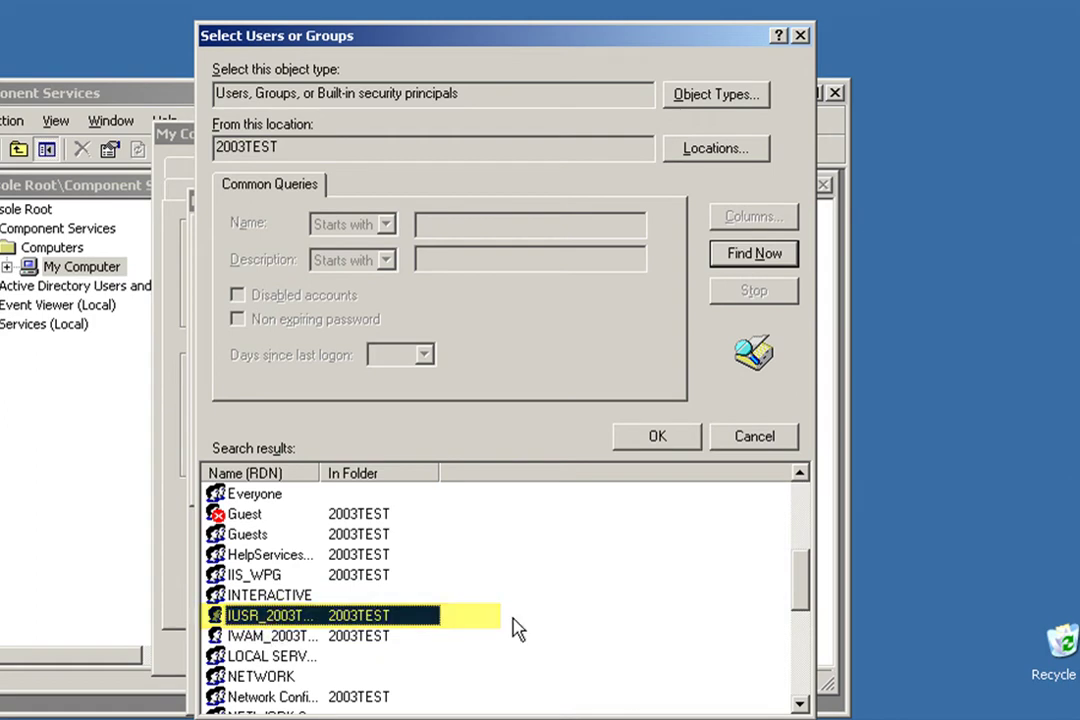
Add the Internet Guest Account and allow it Local Launch and Local Activation
left_click(660, 442)
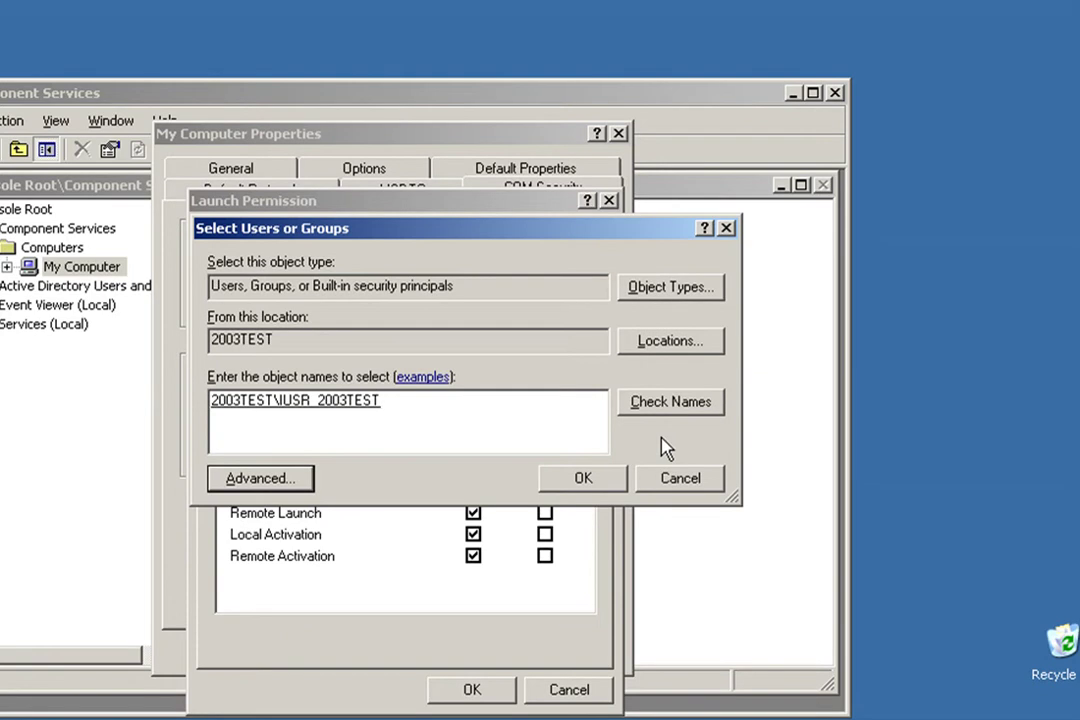
left_click(588, 481)
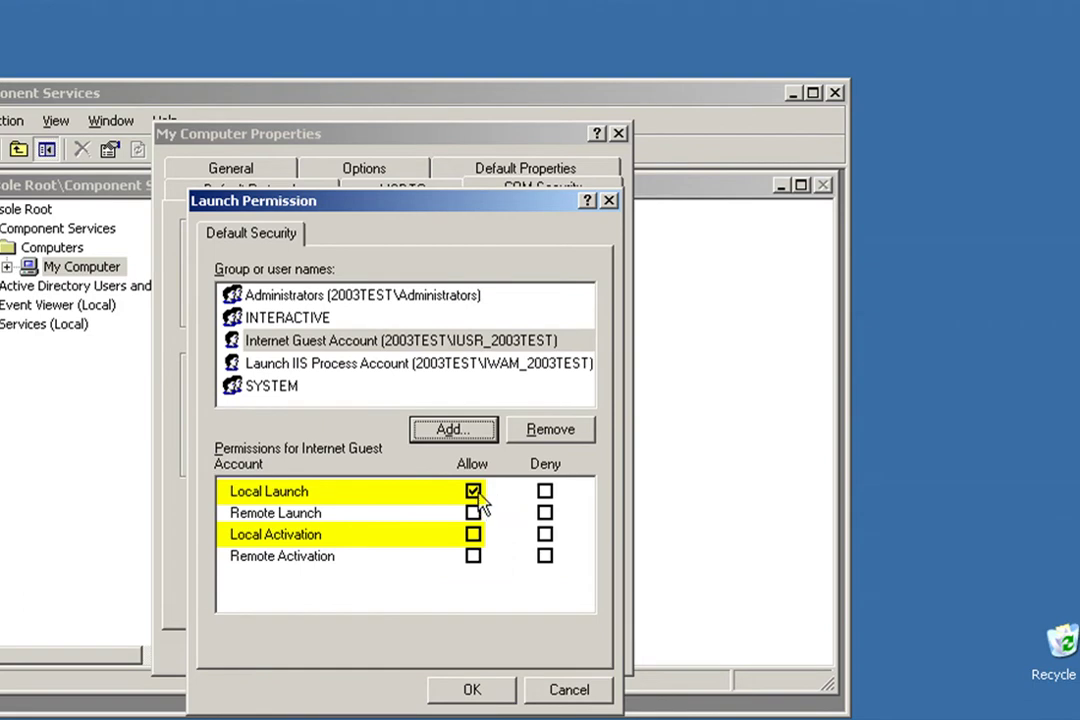
left_click(477, 537)
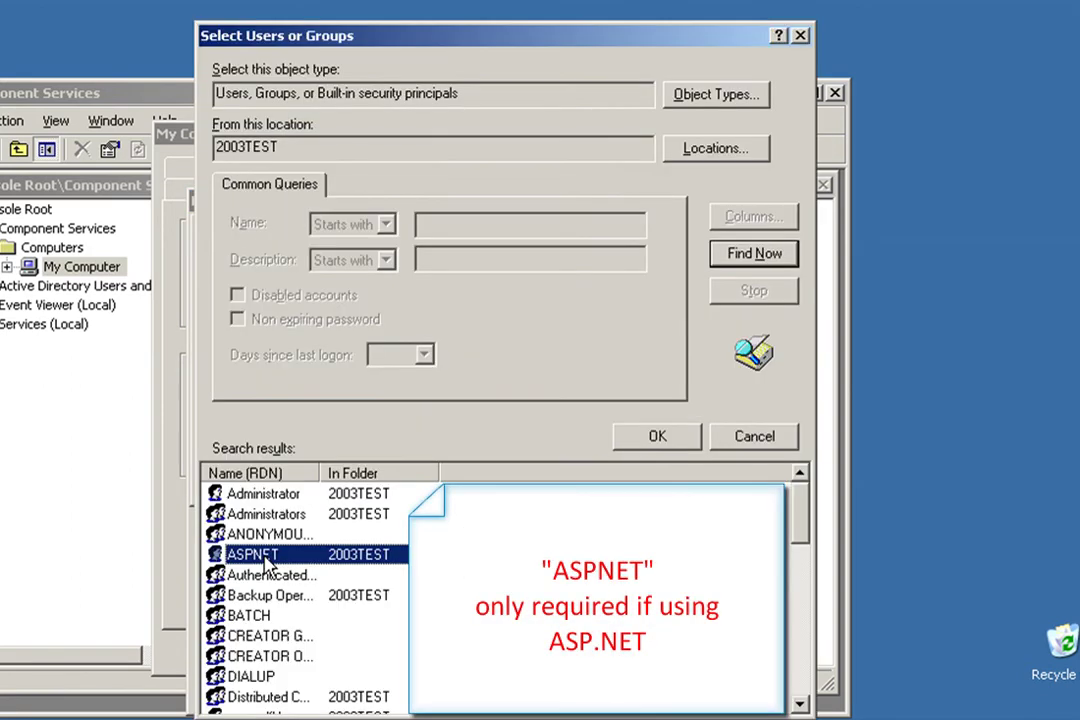
Add the ASP.NET Machine Account with Local Launch and Local Activation allowed, then begin adding another account
left_click(657, 437)
left_click(588, 480)
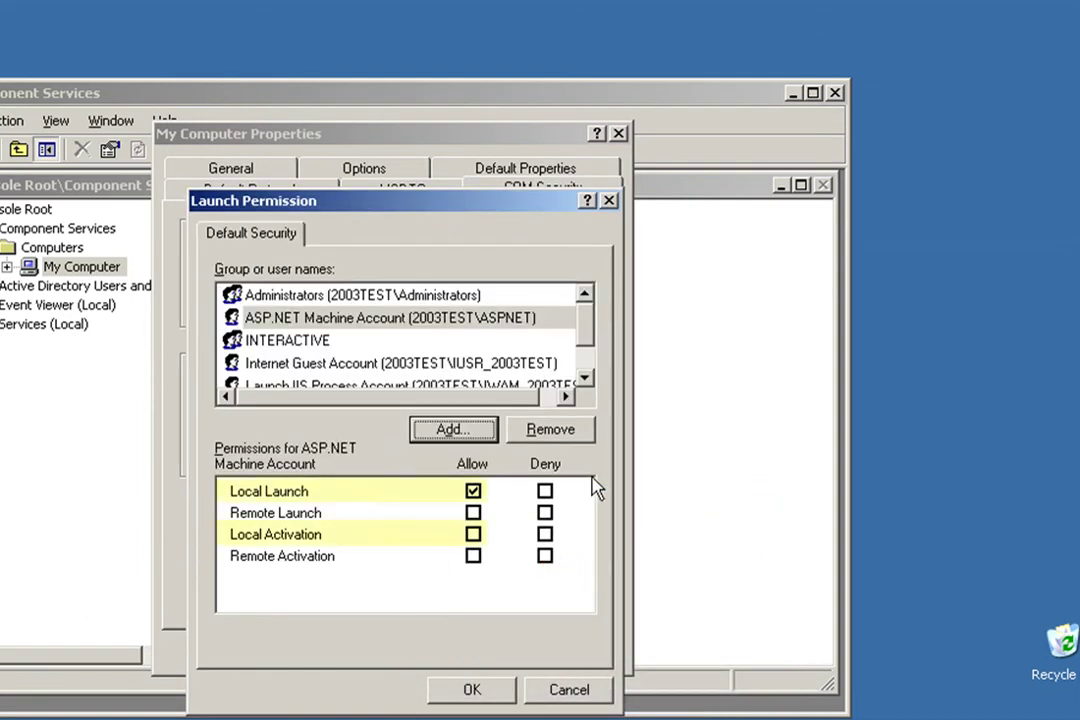
left_click(475, 538)
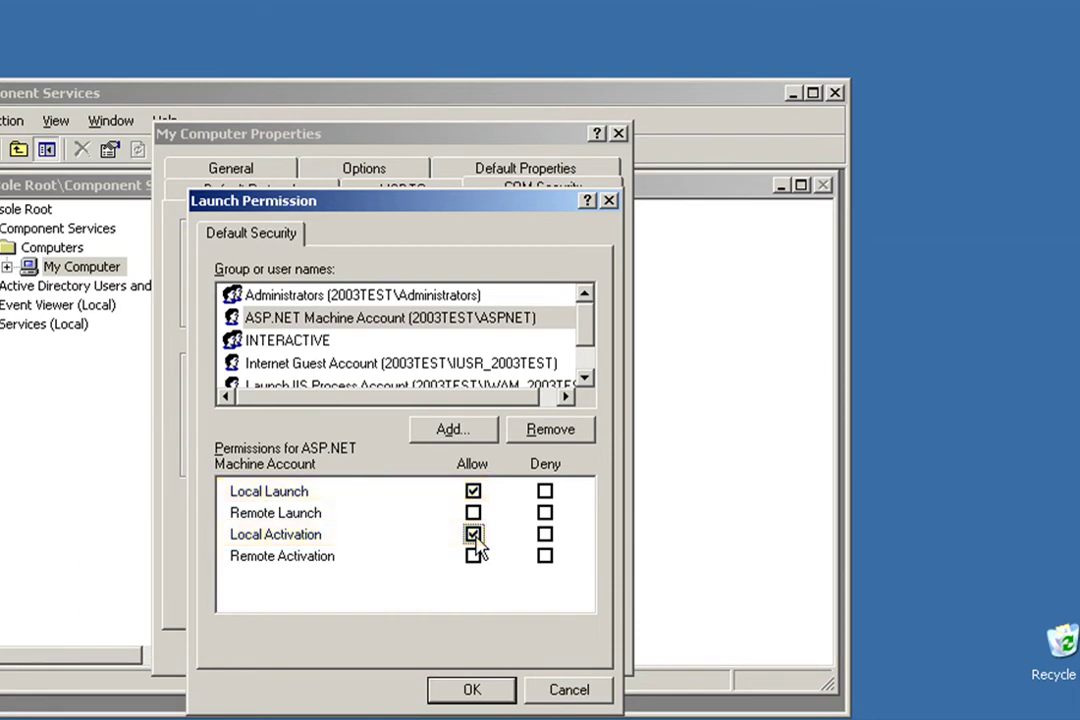
left_click(455, 432)
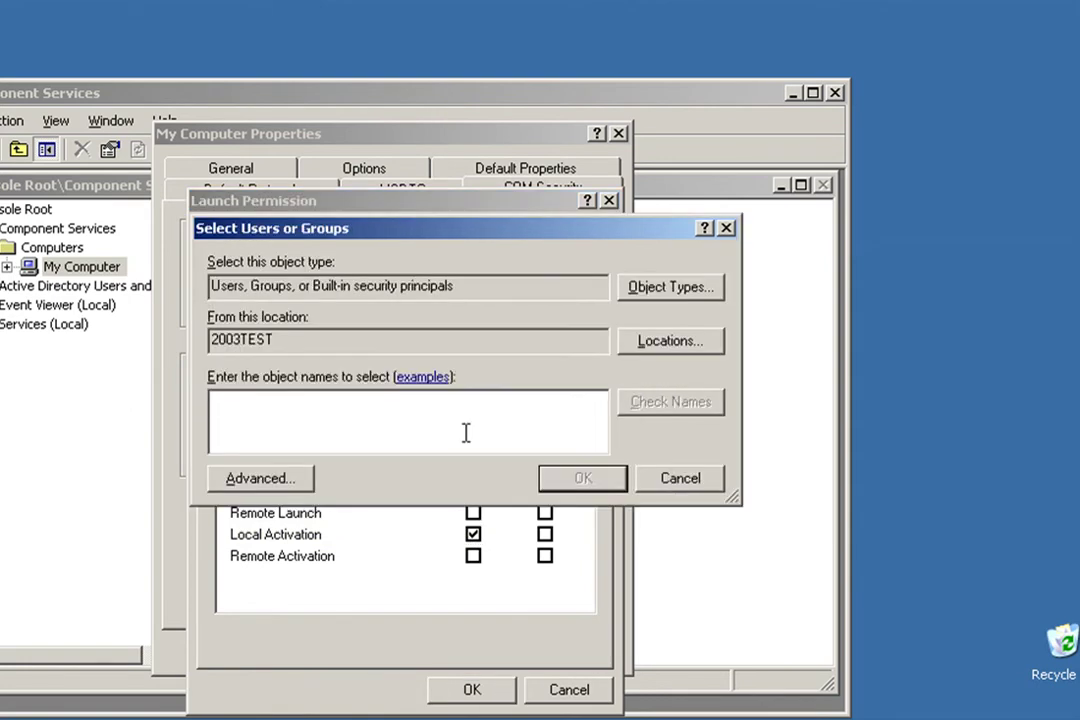
Search all accounts on 2003TEST and select NETWORK SERVICE
left_click(272, 478)
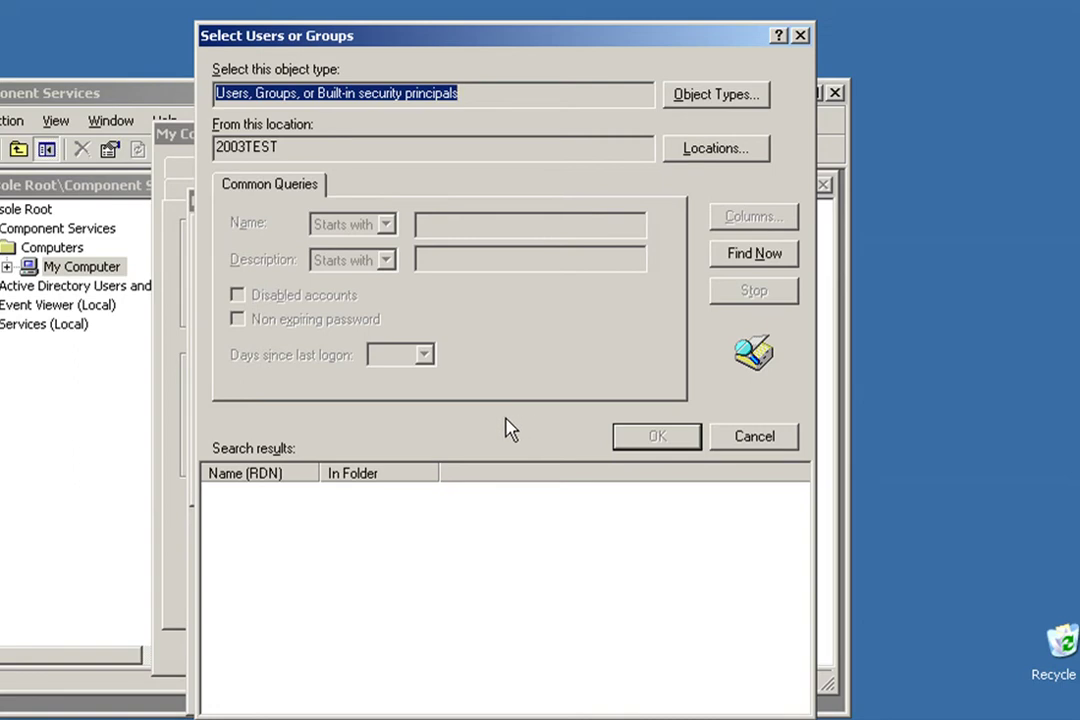
left_click(747, 264)
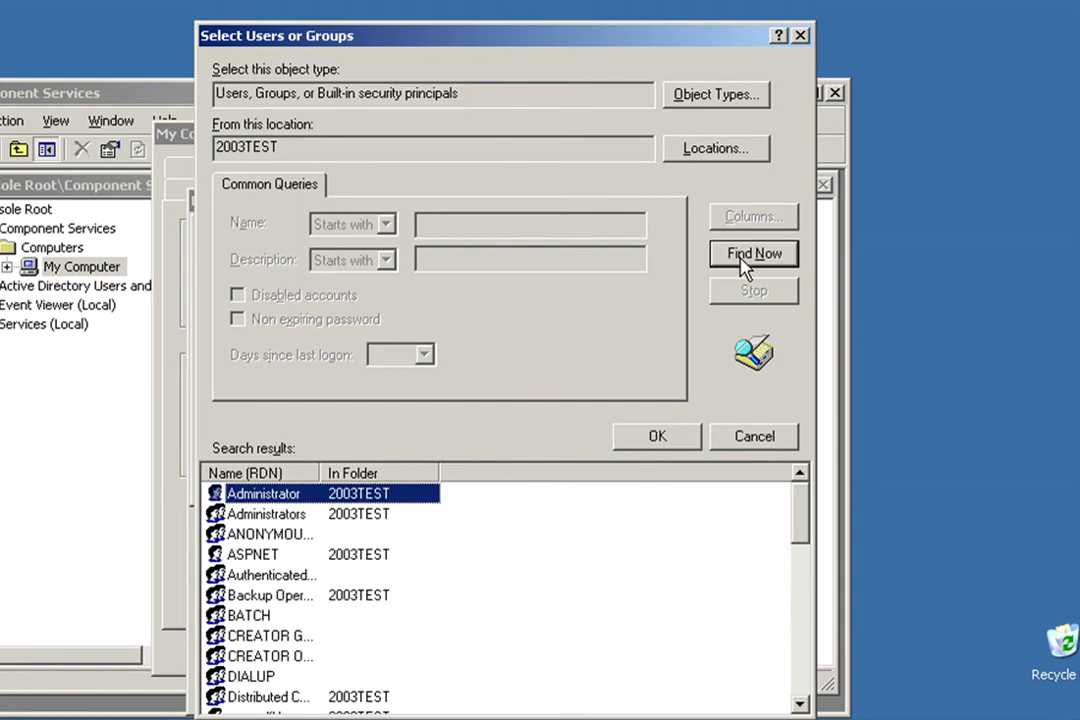
left_click(269, 574)
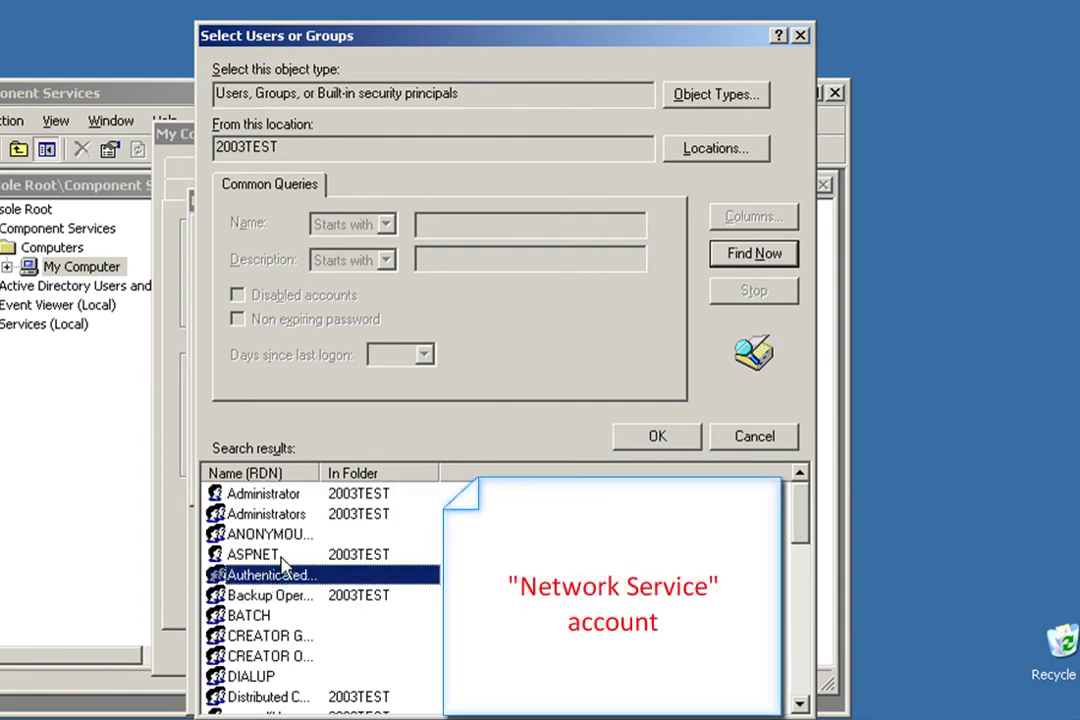
key("n")
key("Down")
key("Down")
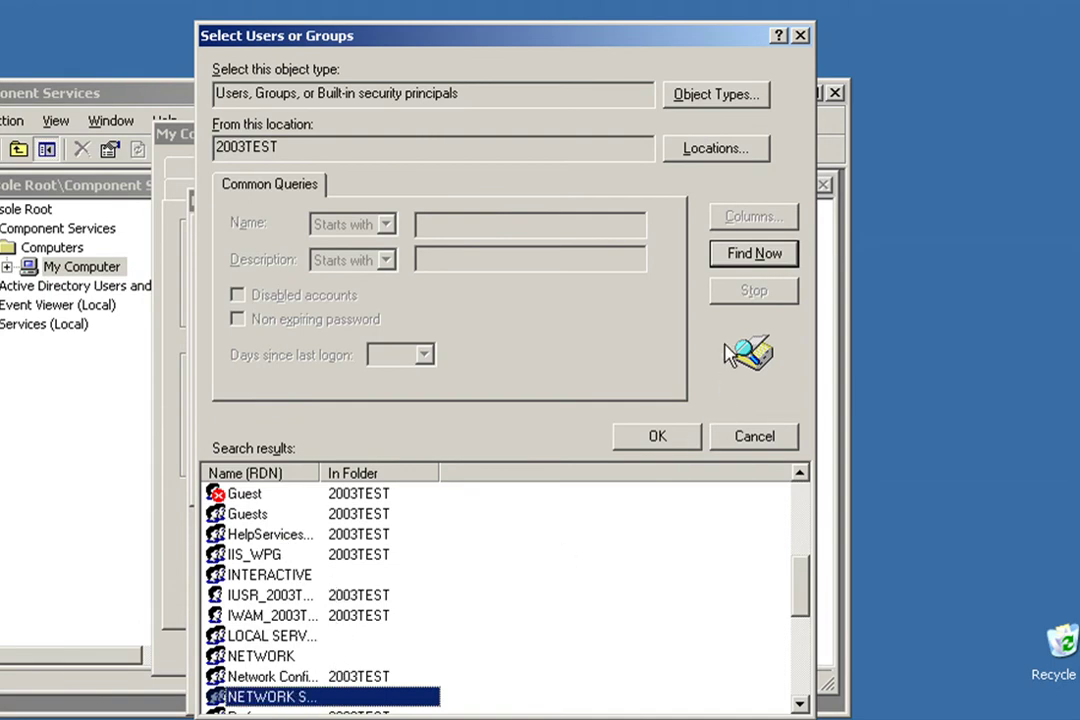
Add NETWORK SERVICE and allow it Local Launch and Local Activation
left_click(658, 445)
left_click(603, 480)
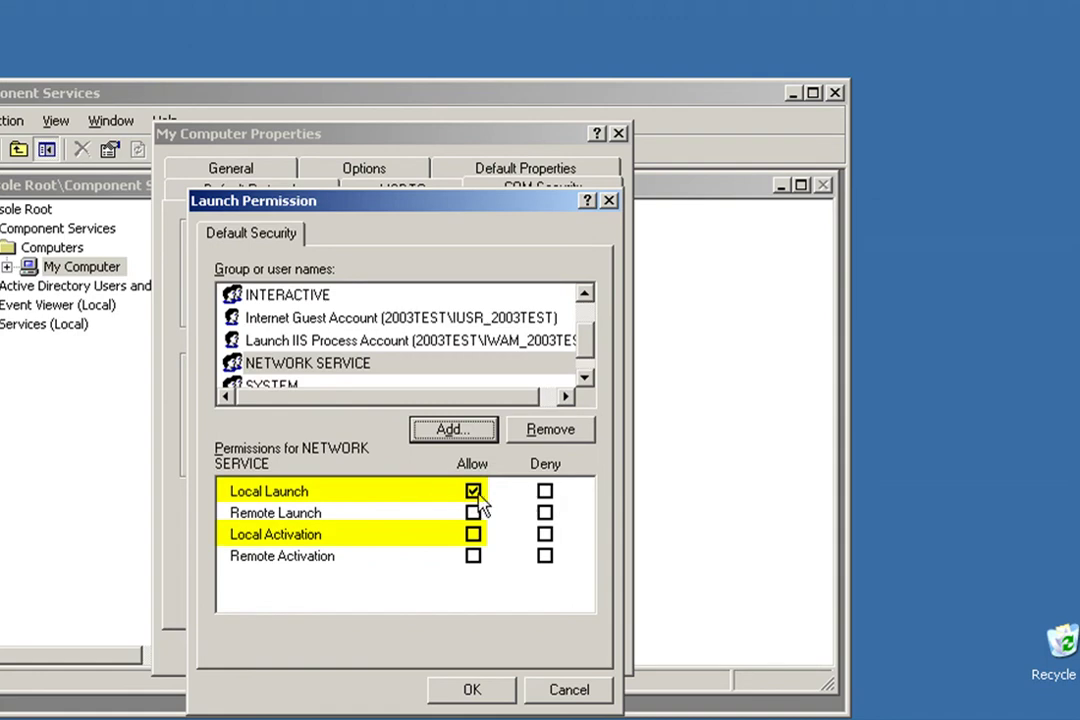
left_click(476, 537)
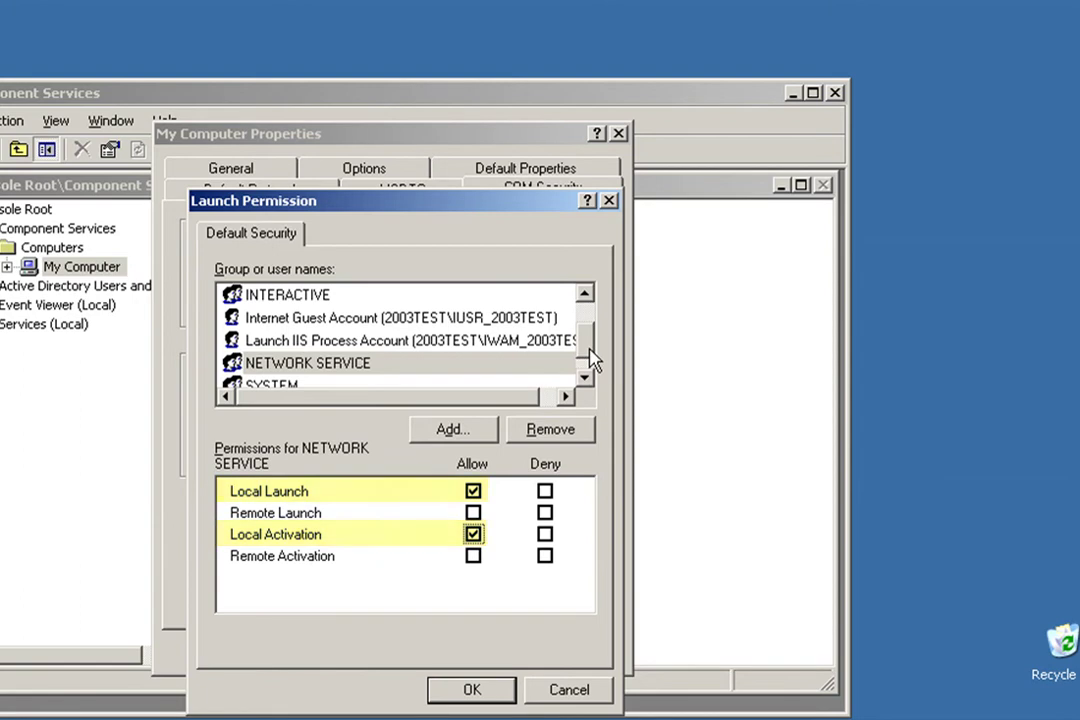
Review launch permissions for Administrators, the Internet Guest Account and the ASP.NET Machine Account
left_click_drag(590, 358, 590, 333)
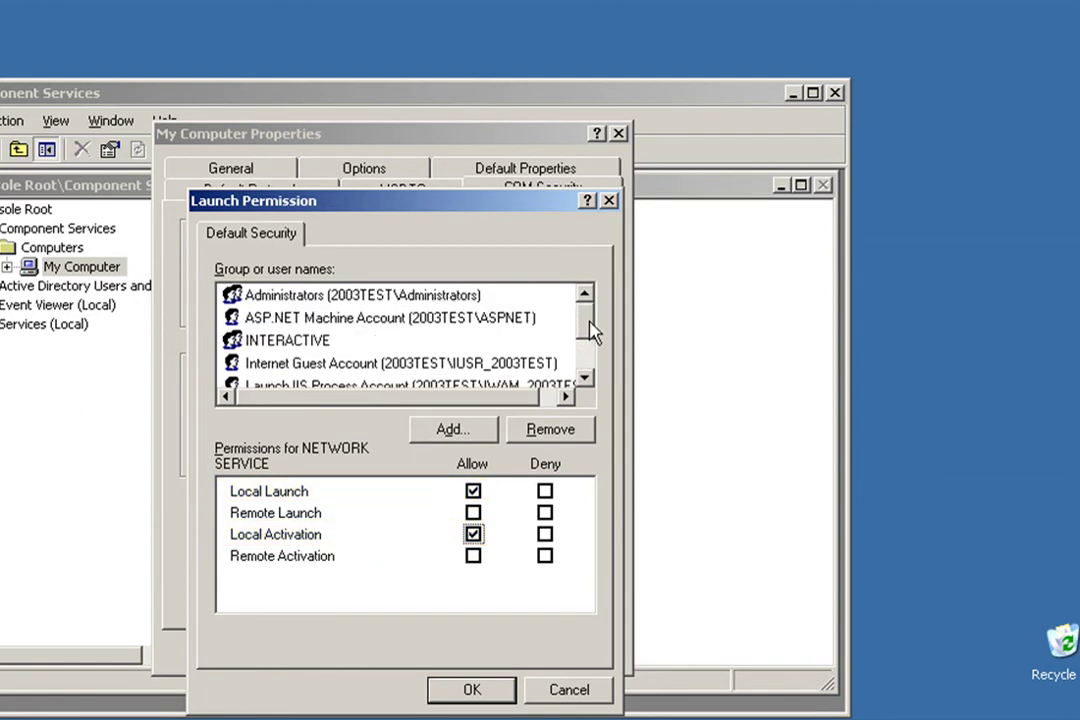
left_click(336, 296)
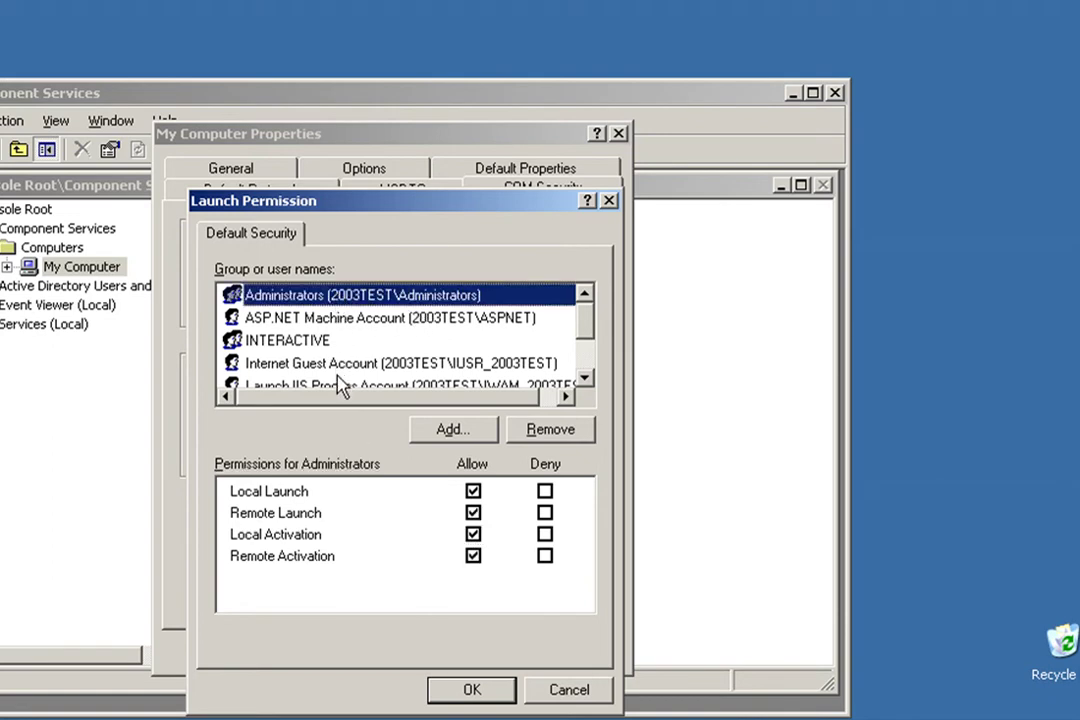
left_click(340, 366)
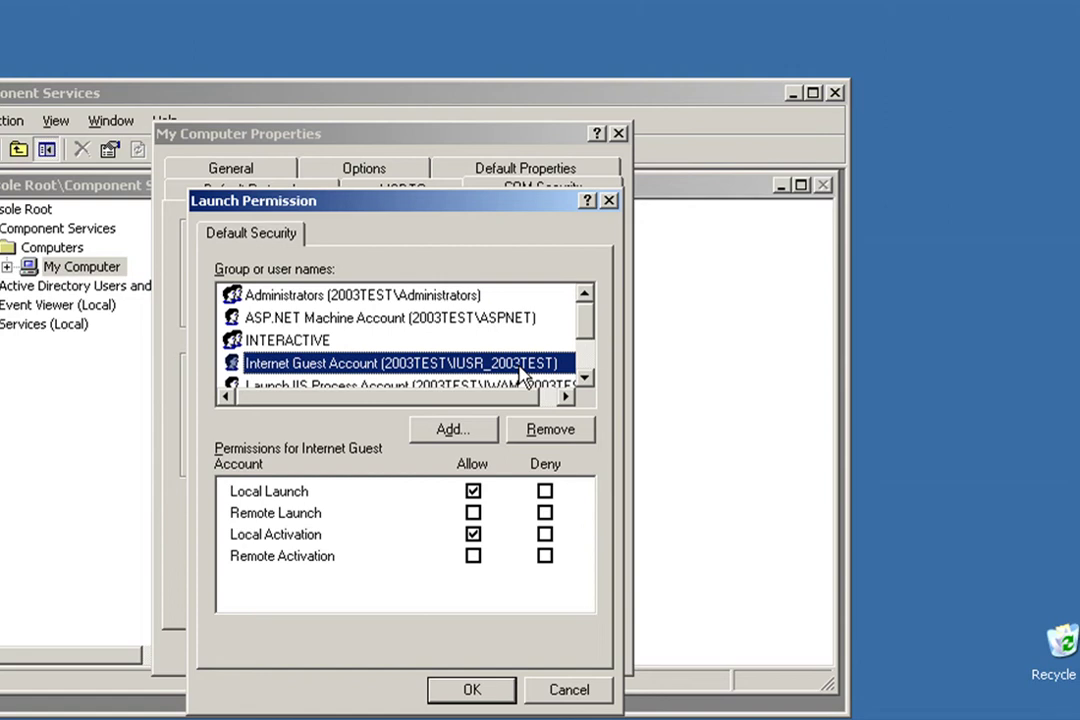
left_click(381, 324)
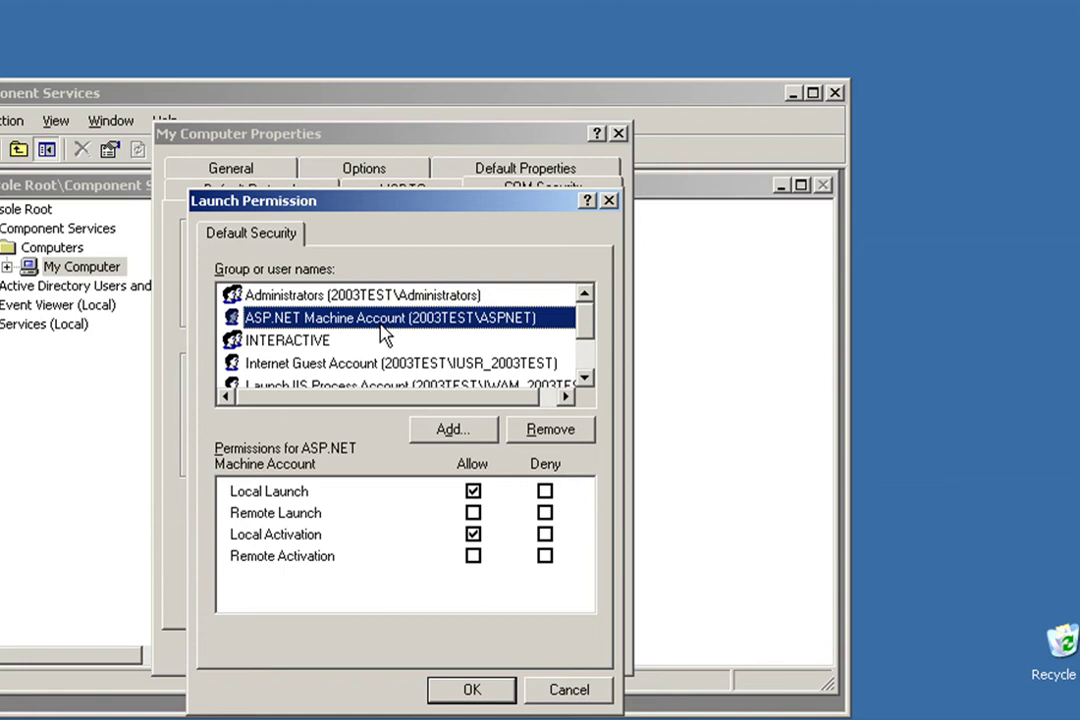
Check NETWORK SERVICE's permissions, then OK the Launch Permission and My Computer Properties dialogs
left_click(585, 378)
left_click(585, 378)
left_click(585, 378)
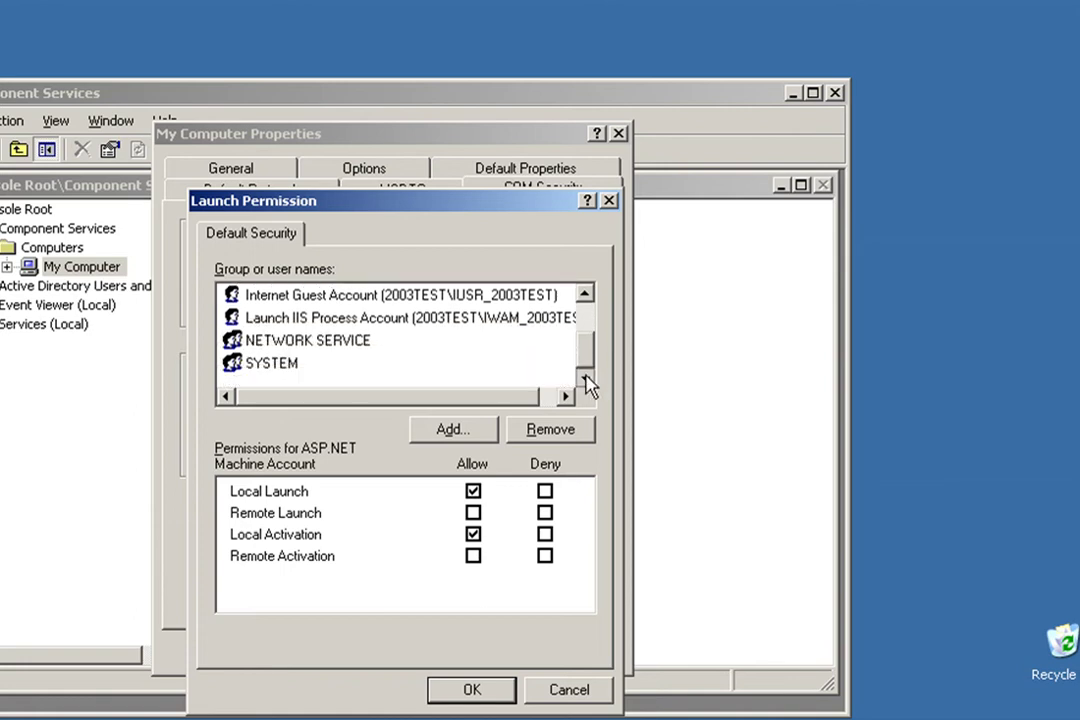
left_click(357, 356)
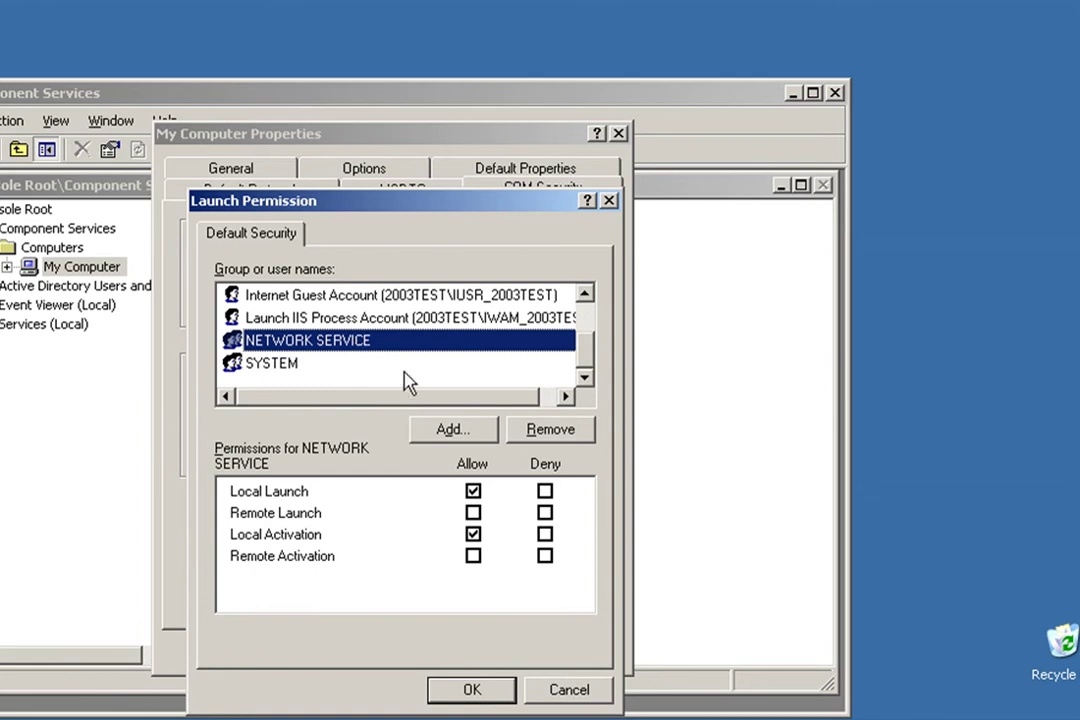
left_click(492, 700)
left_click(410, 657)
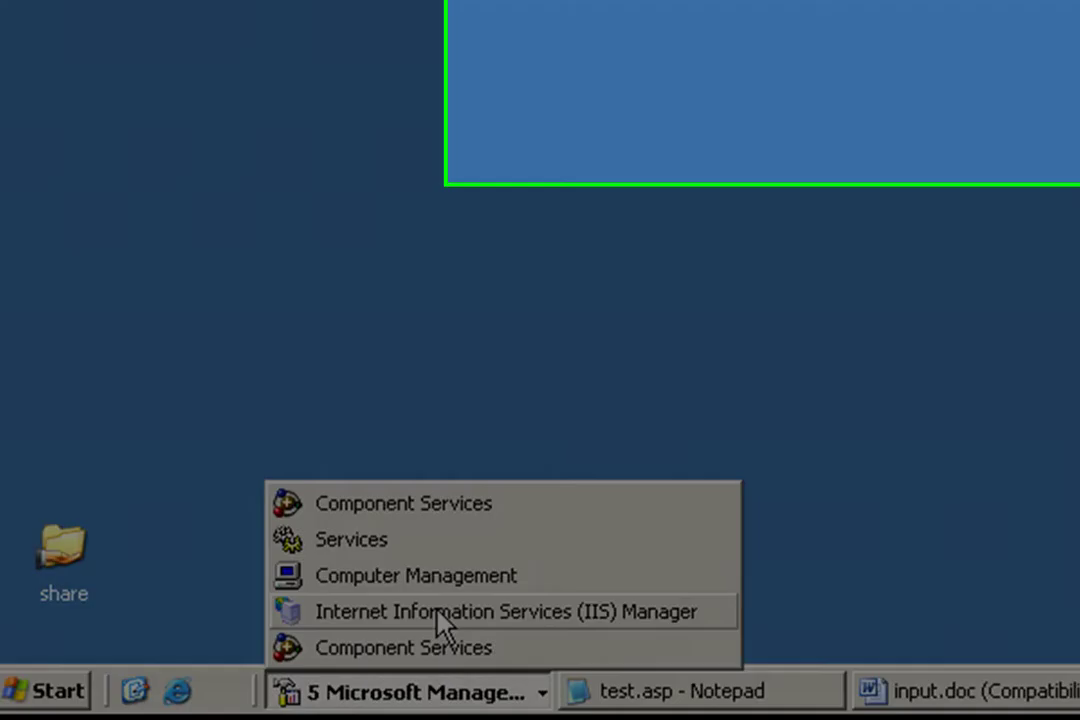
Switch to IIS Manager and open test.asp from the Default Web Site
left_click(437, 613)
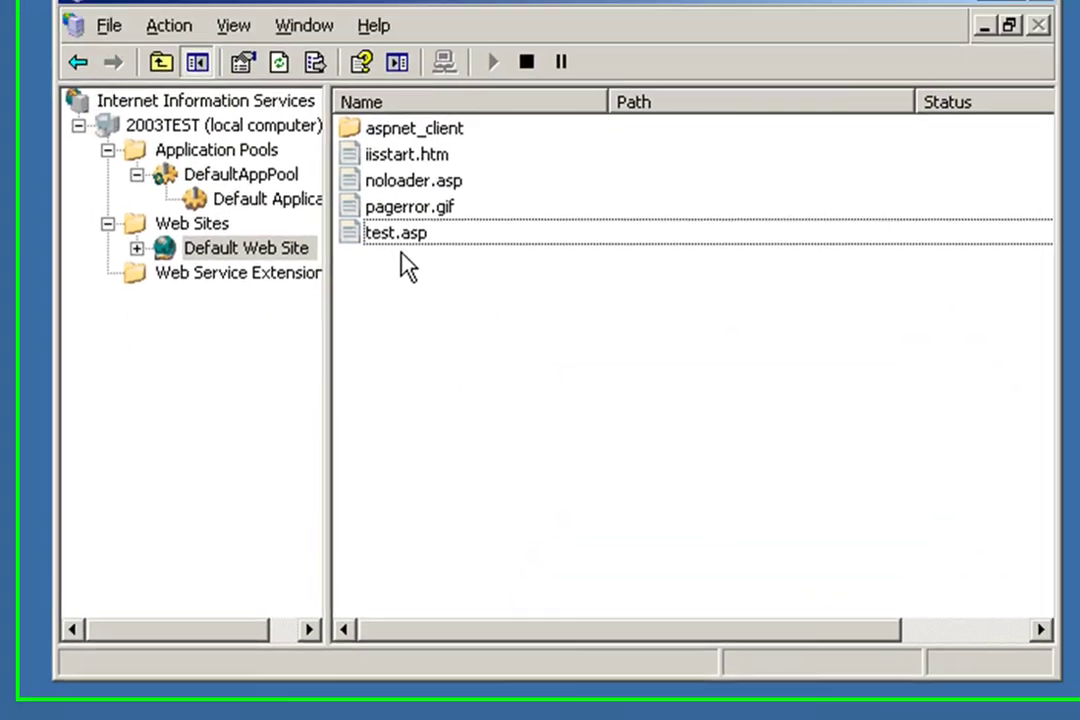
left_click(380, 266)
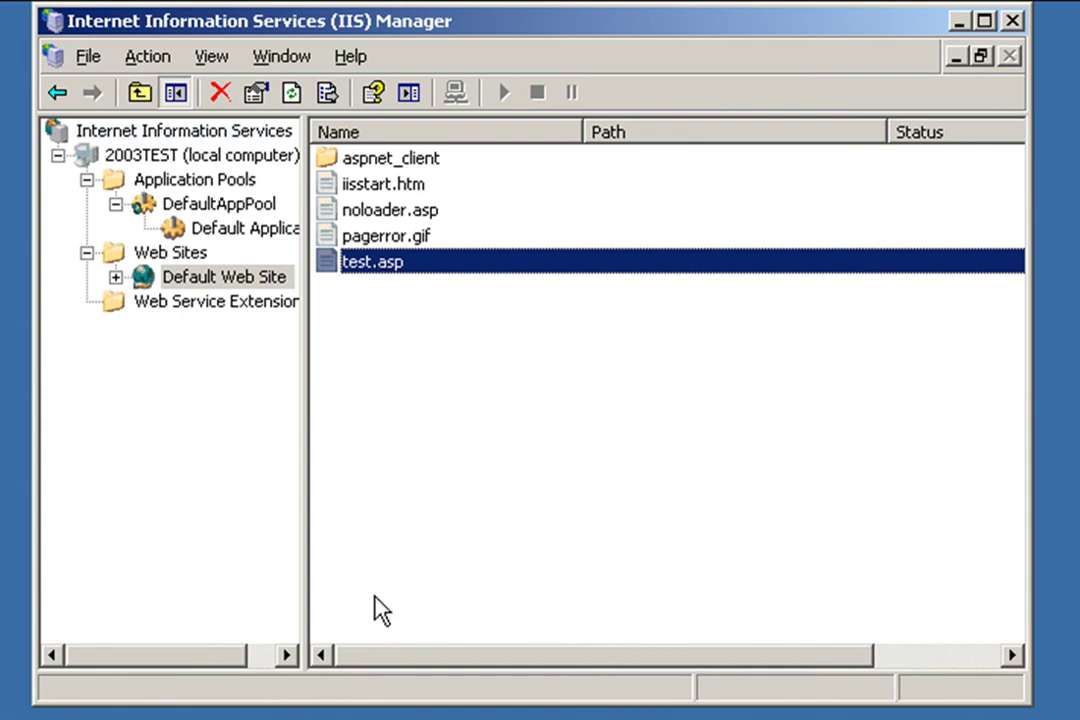
key("Return")
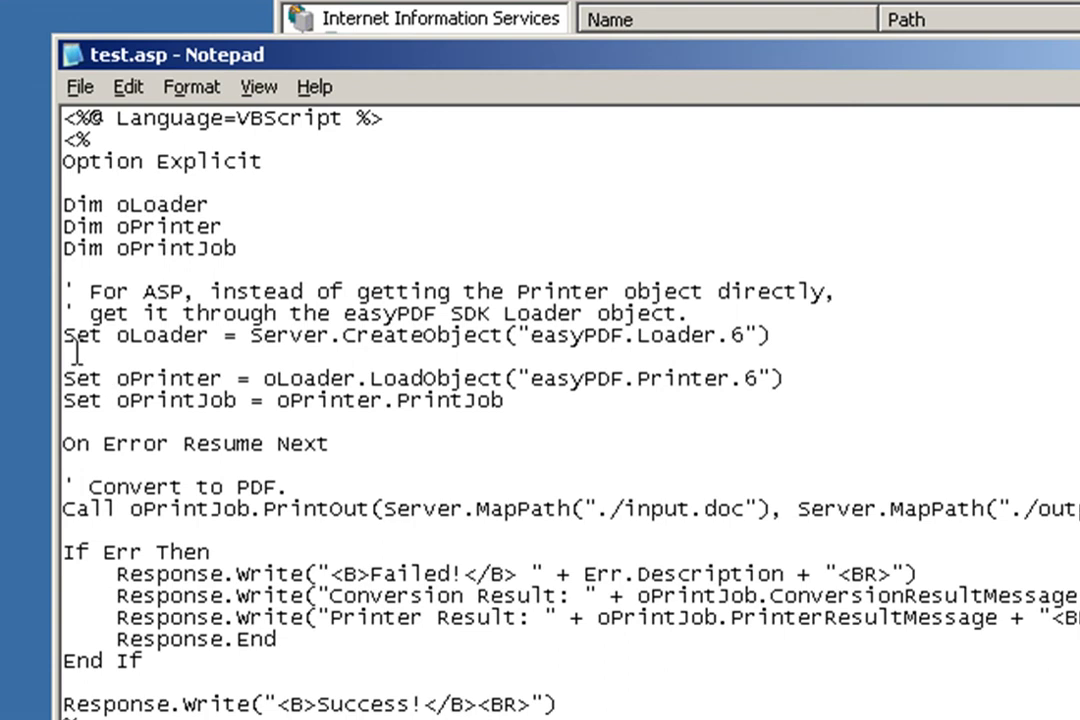
Highlight the Set oLoader and Set oPrinter lines in test.asp, then close Notepad
left_click_drag(63, 337, 774, 336)
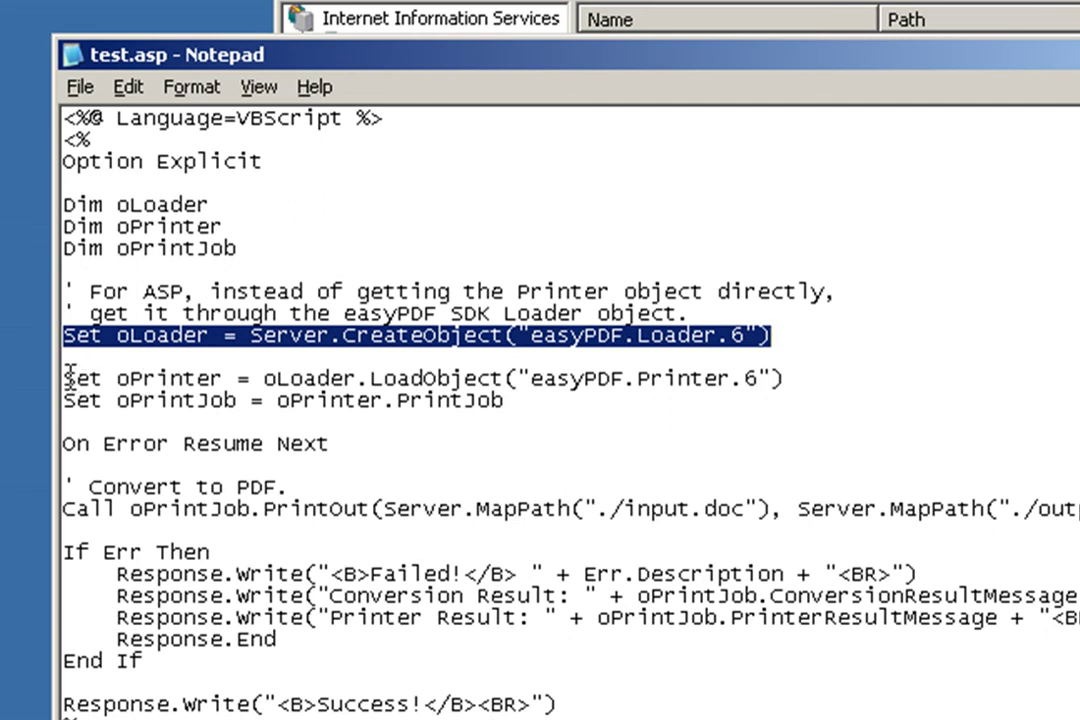
left_click_drag(64, 378, 787, 378)
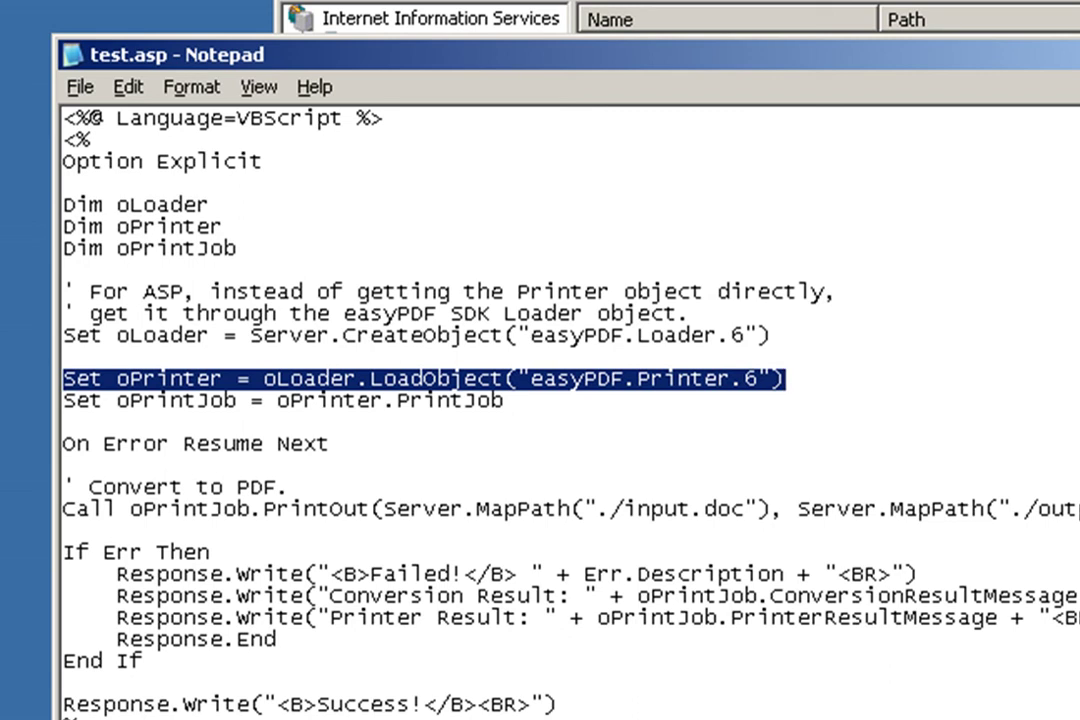
key("alt+F4")
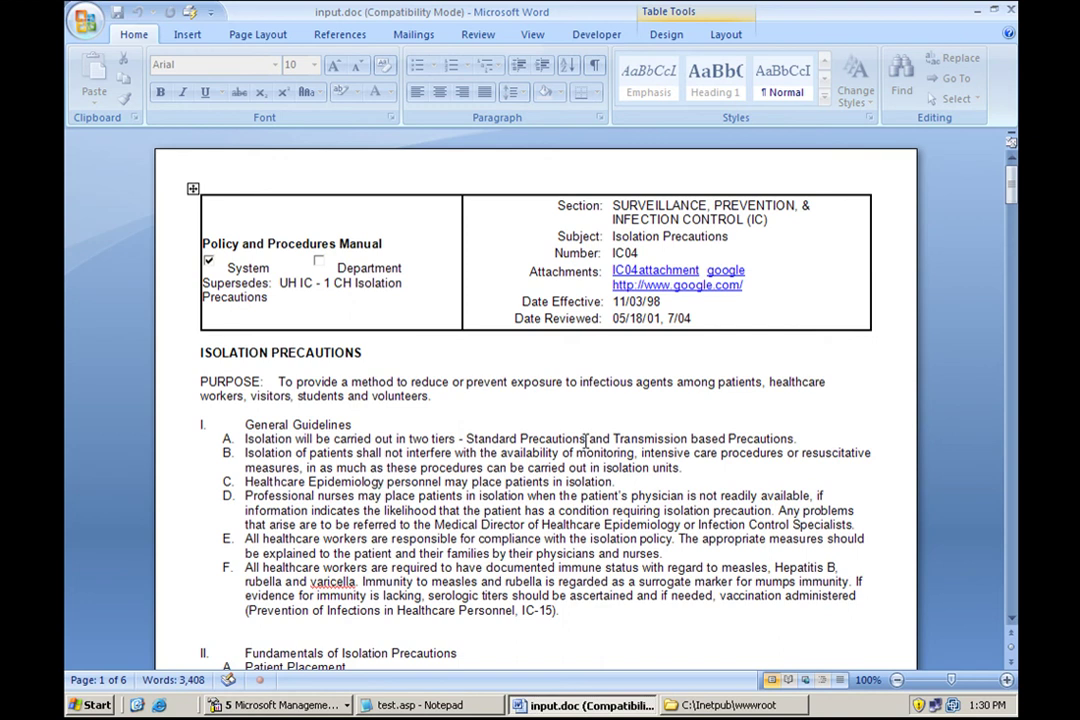
Scroll through input.doc in Word to review its contents
scroll(586, 440, "down", 15)
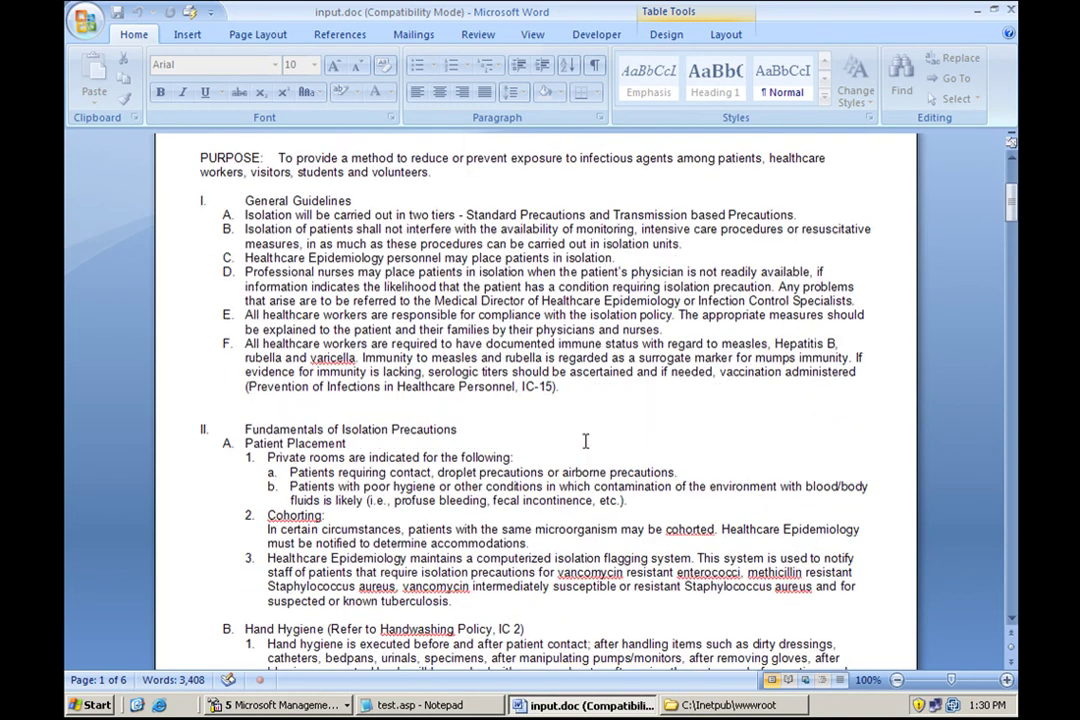
scroll(586, 440, "up", 15)
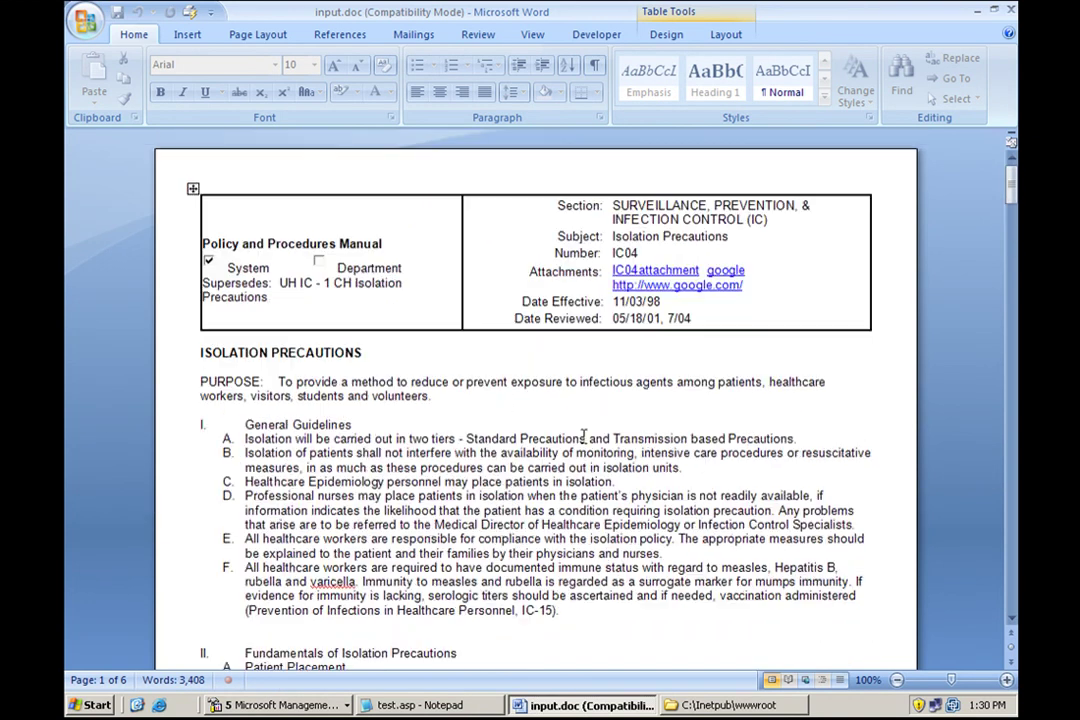
left_click(369, 452)
With input.doc minimized, browse test.asp from IIS Manager, confirm 'Success!', then minimize the browser
left_click(977, 10)
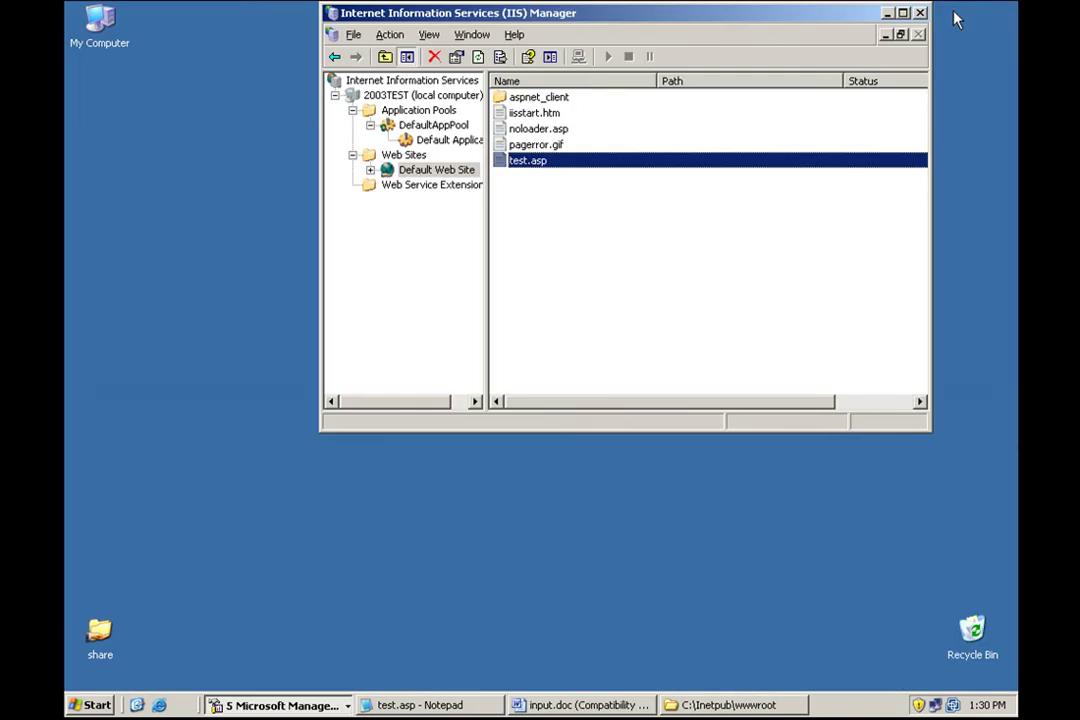
right_click(563, 172)
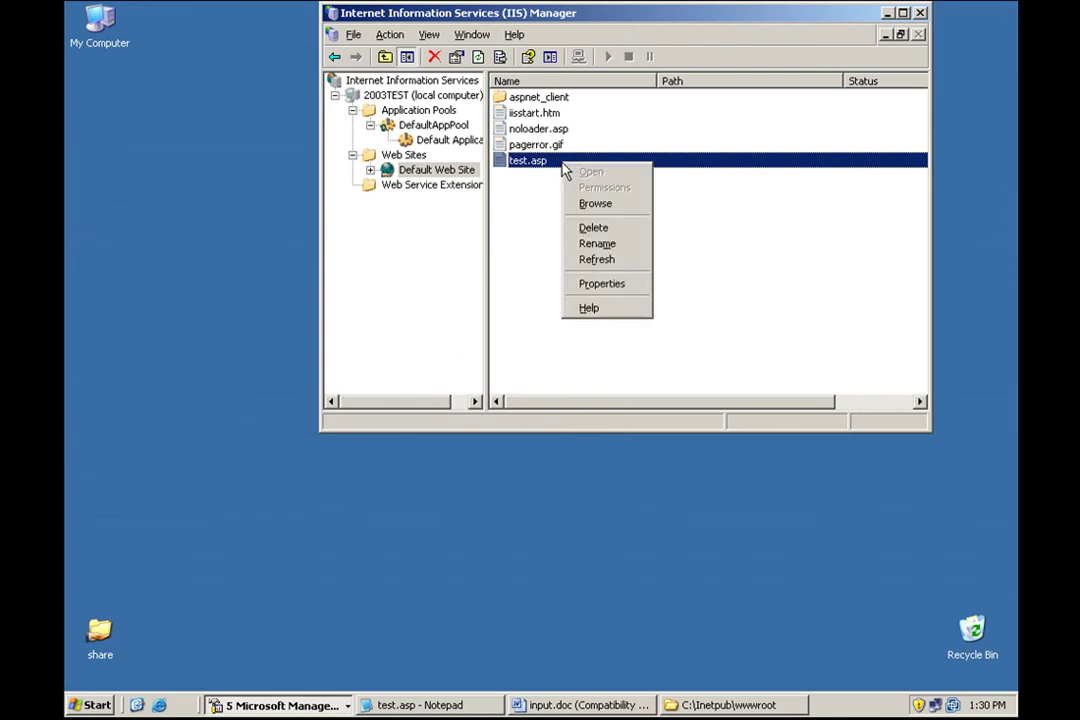
left_click(592, 205)
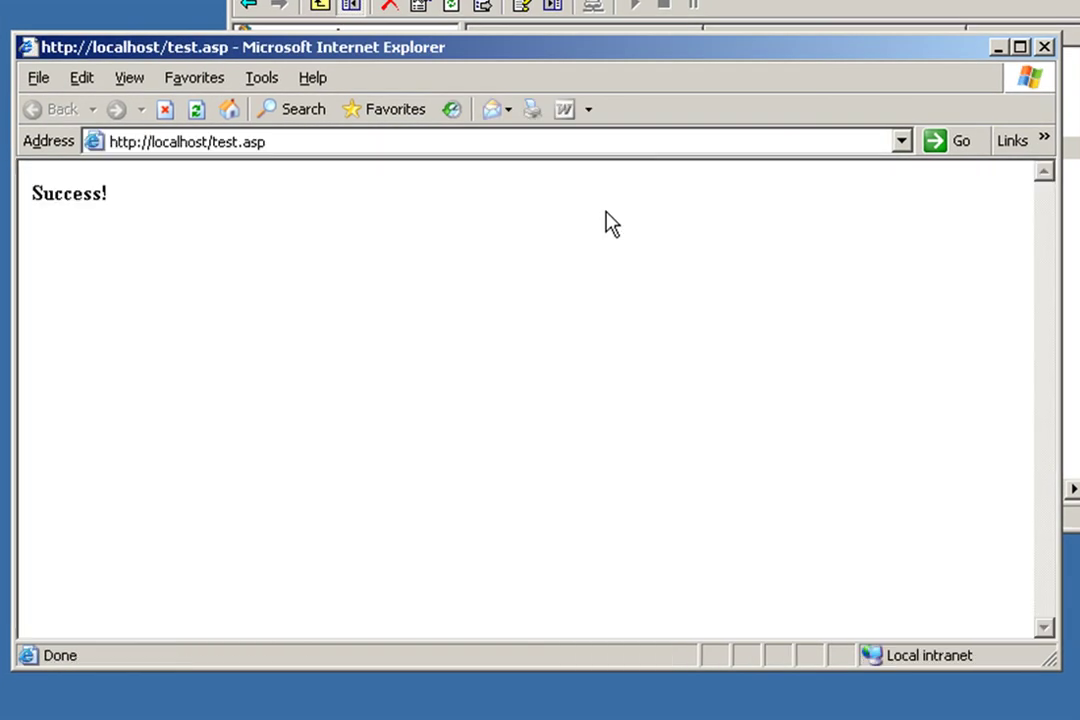
left_click(1000, 49)
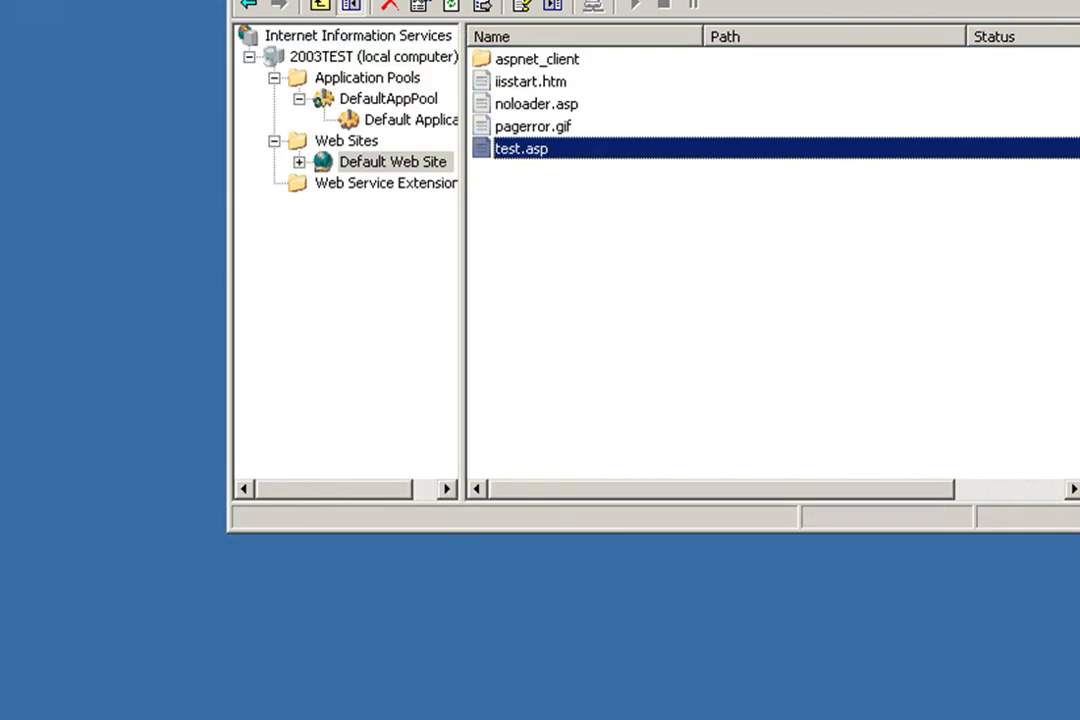
Open output.pdf from the C:\Inetpub\wwwroot folder in Adobe Reader
left_click(690, 706)
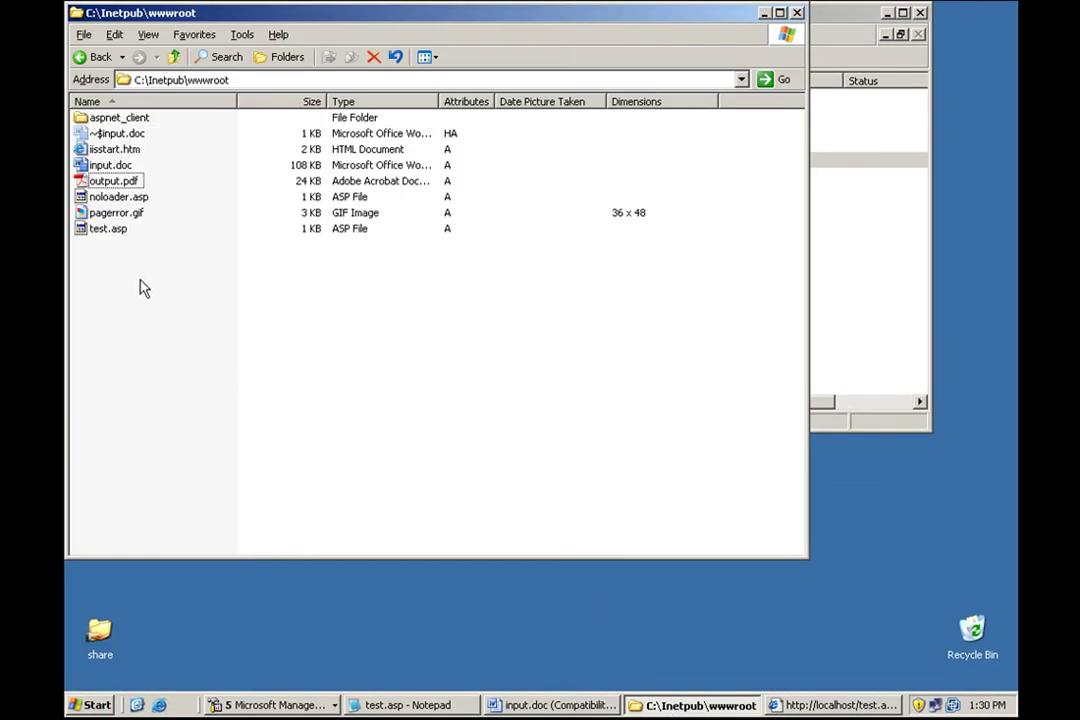
left_click(128, 183)
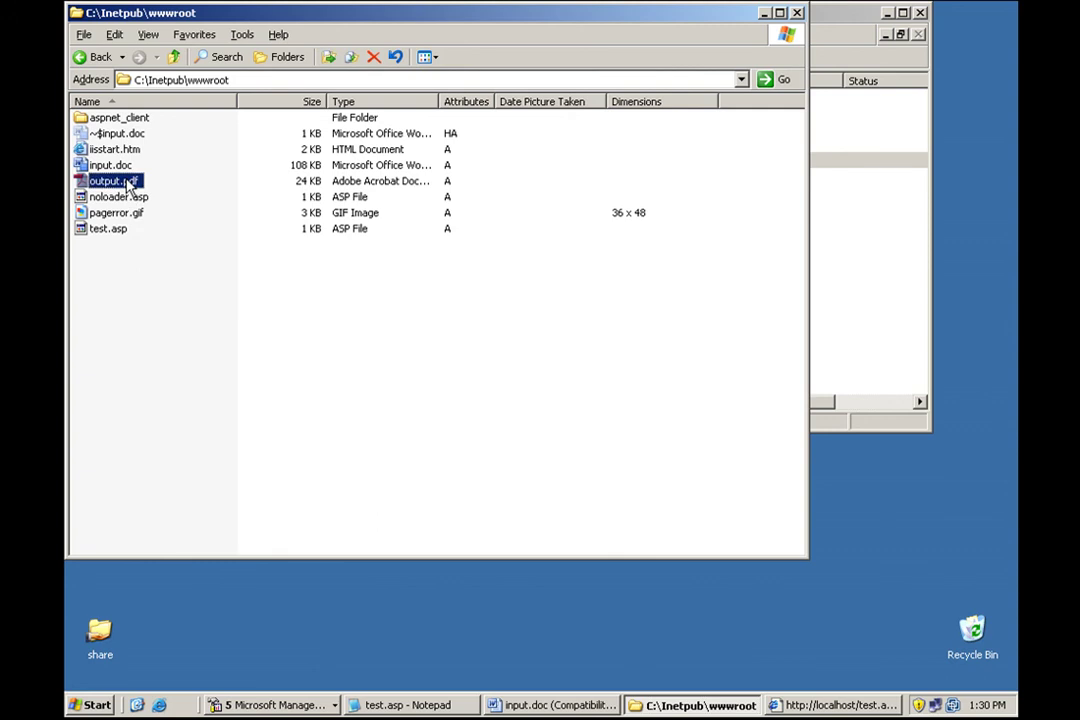
double_click(128, 183)
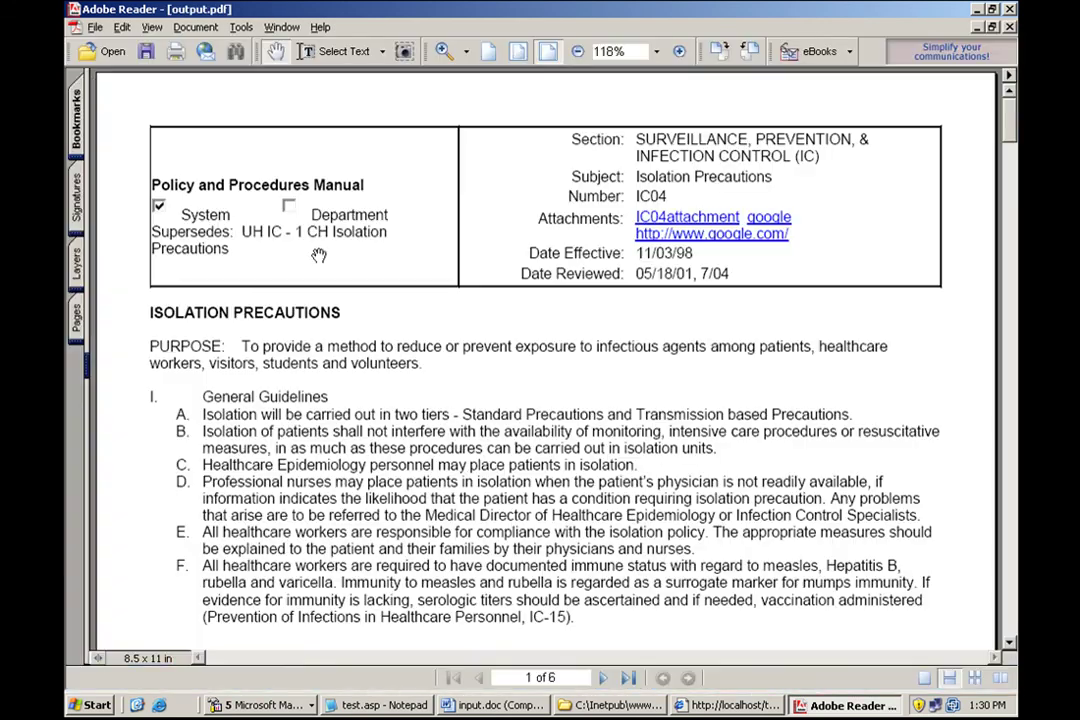
Scroll through output.pdf and compare it against input.doc in Word, then return to output.pdf
scroll(403, 429, "down", 2)
scroll(400, 431, "up", 2)
scroll(525, 527, "down", 3)
scroll(525, 527, "down", 3)
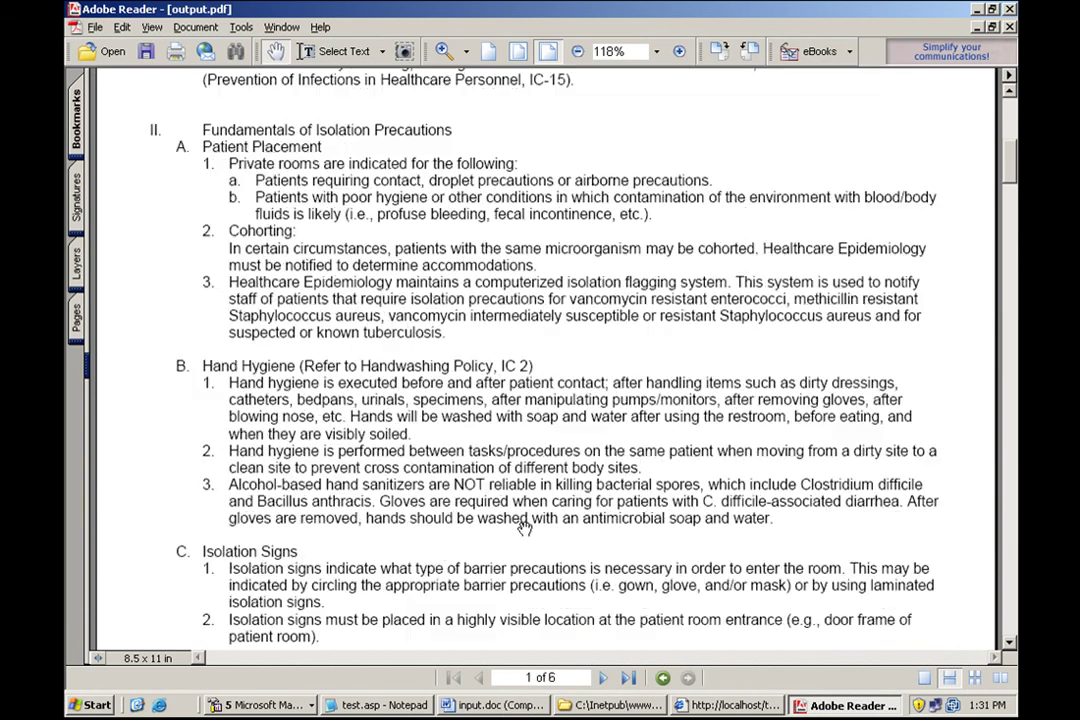
scroll(522, 530, "up", 6)
scroll(525, 528, "up", 1)
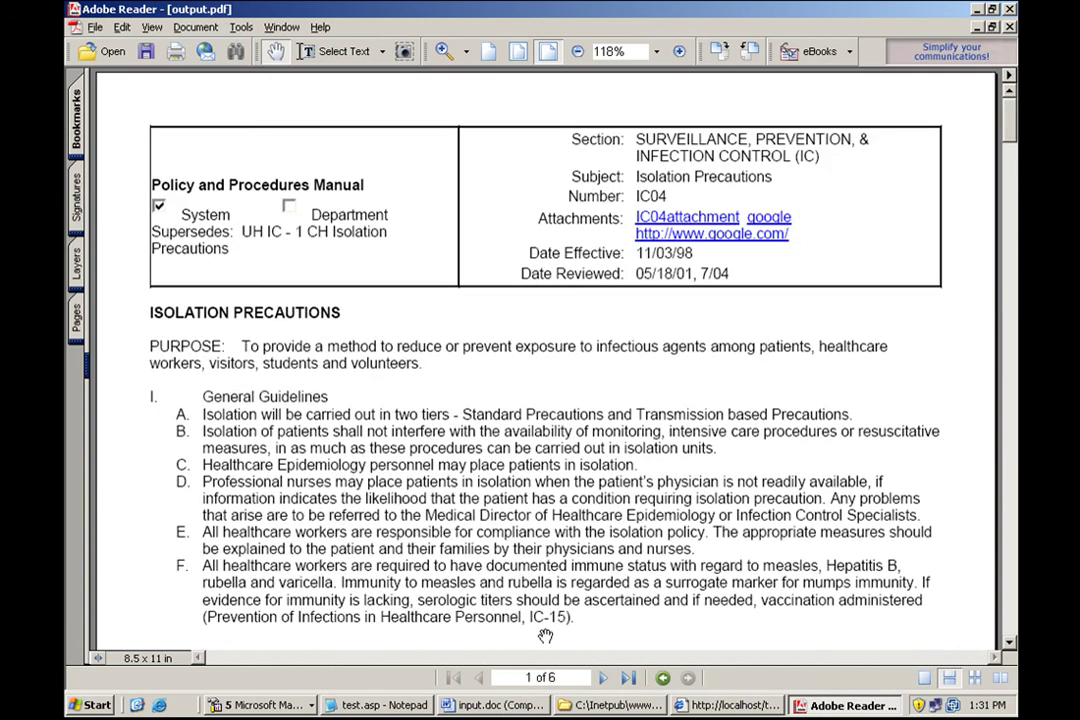
left_click(492, 705)
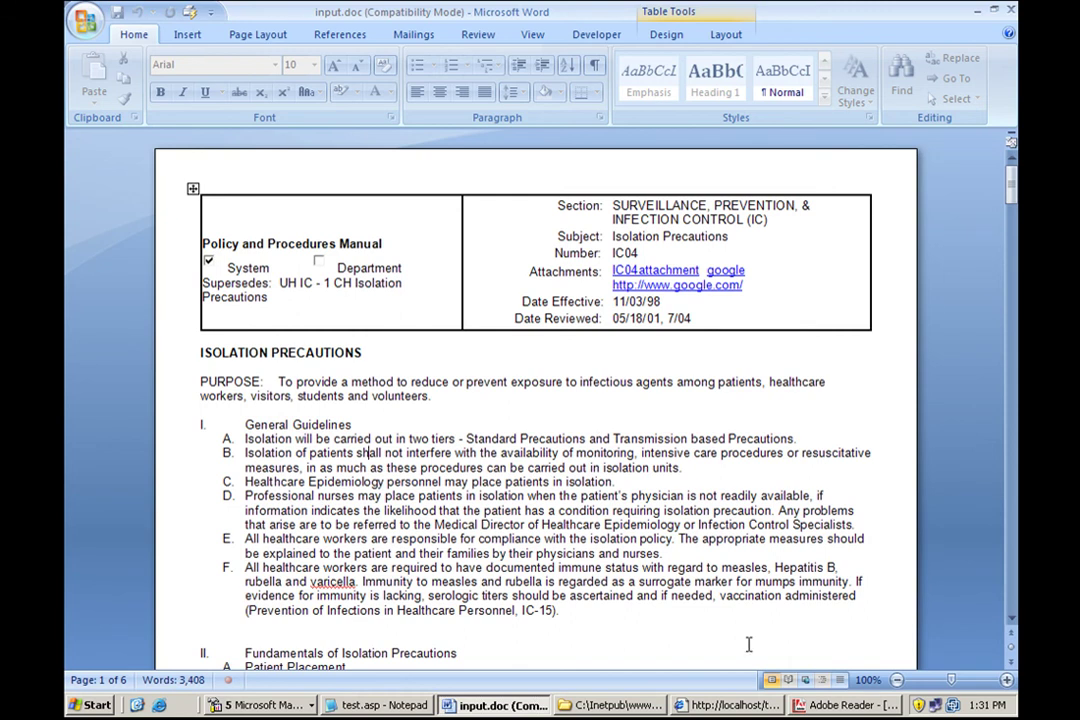
left_click(843, 705)
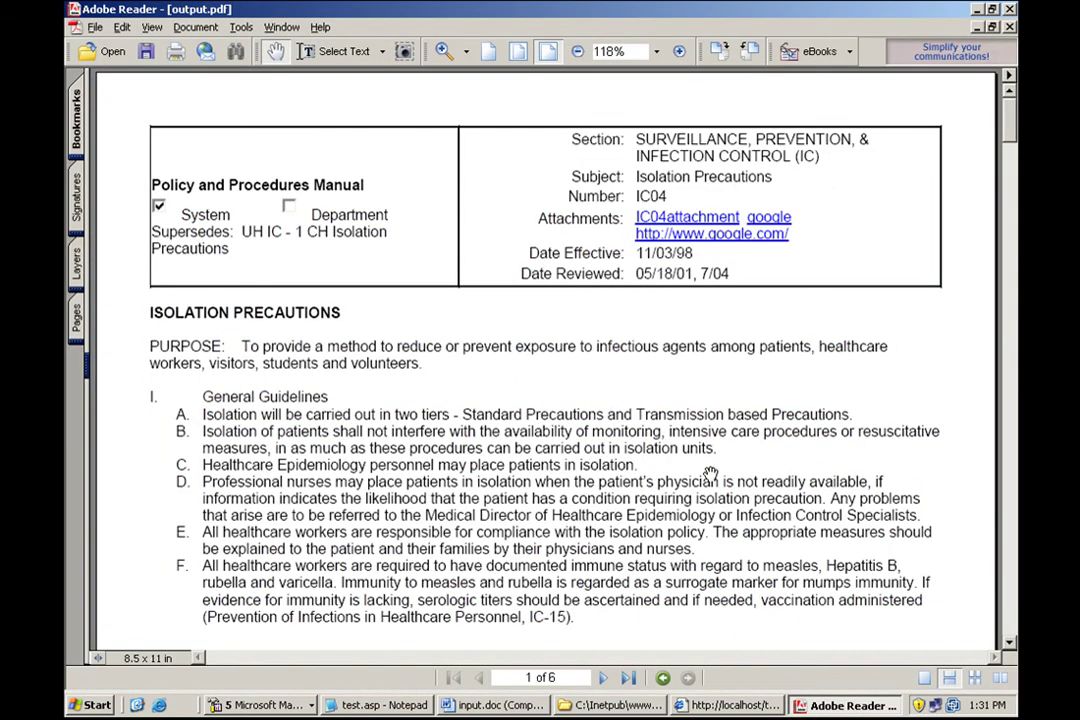